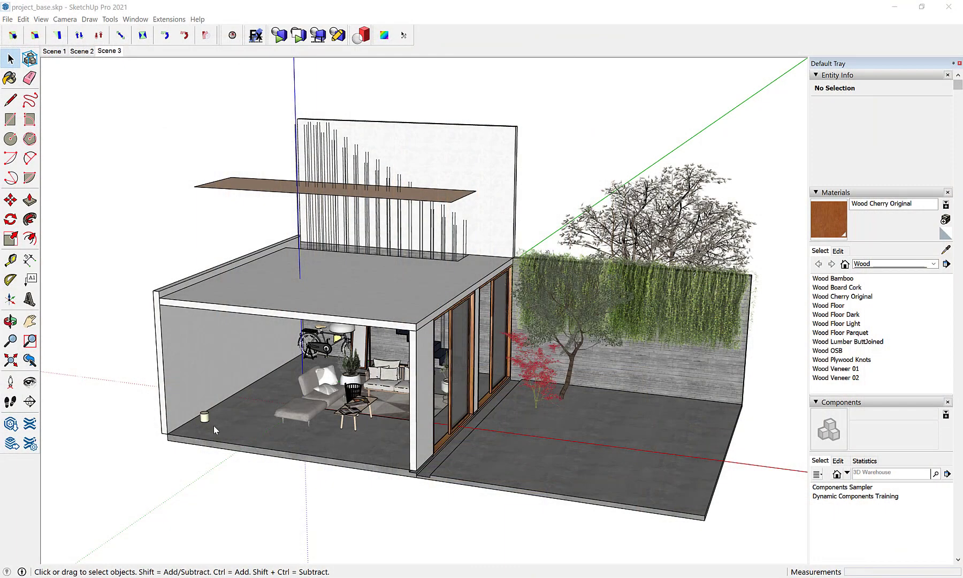
Orbit around the house exterior, then switch to the Scene 3 living-room interior camera.
mouse_move(345, 433)
middle_mouse_down()
mouse_move(514, 391)
mouse_move(510, 410)
middle_mouse_up()
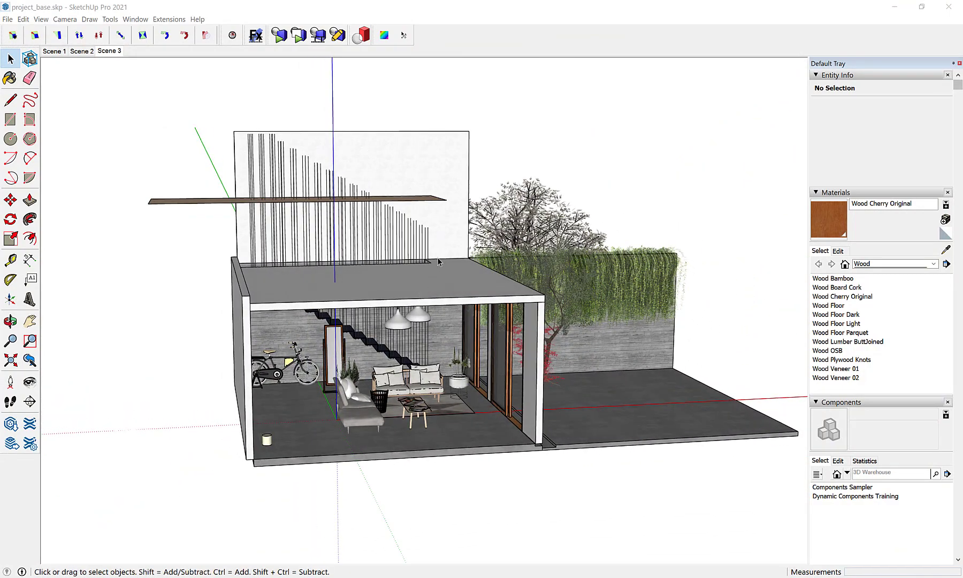
middle_click_drag(439, 261, 291, 276)
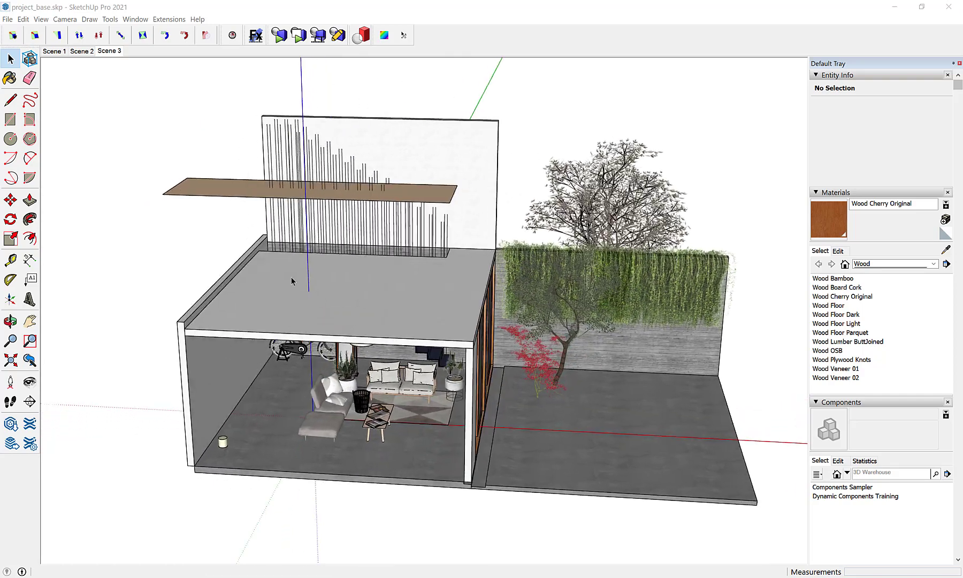
left_click(113, 52)
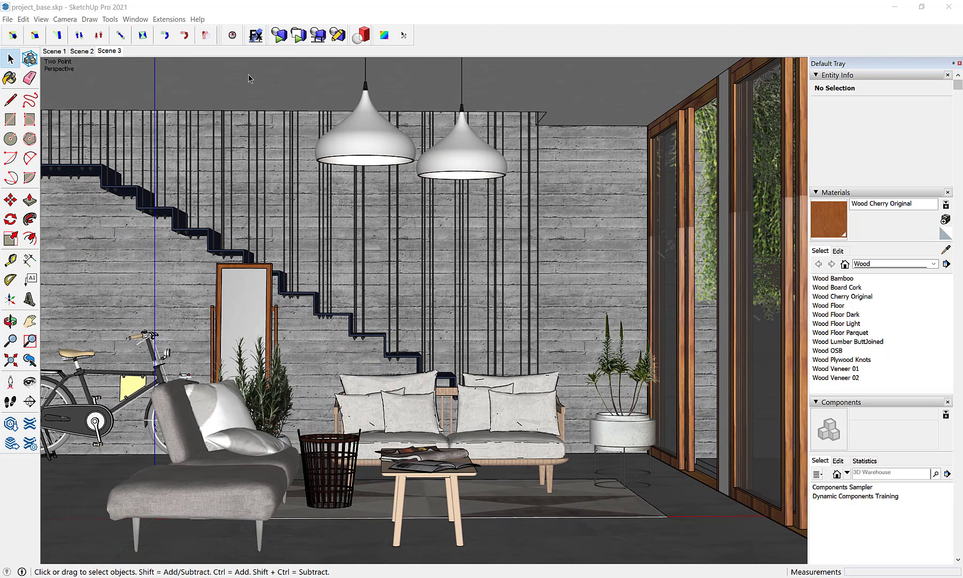
Start a progressive photorealistic render of the Scene 3 living room in the viewport.
left_click(284, 38)
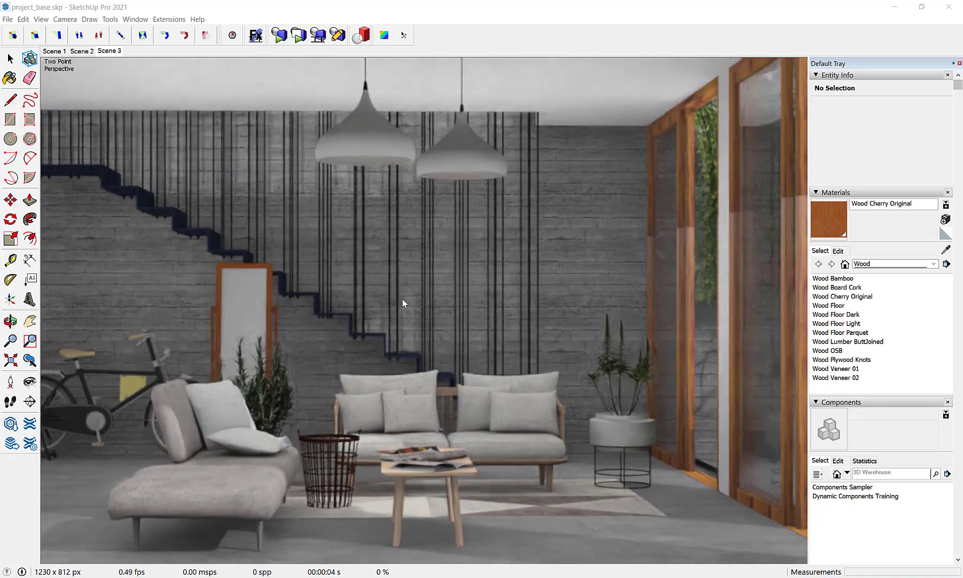
Apply the Realistic-Exterior render preset from the render's right-click menu.
right_click(430, 303)
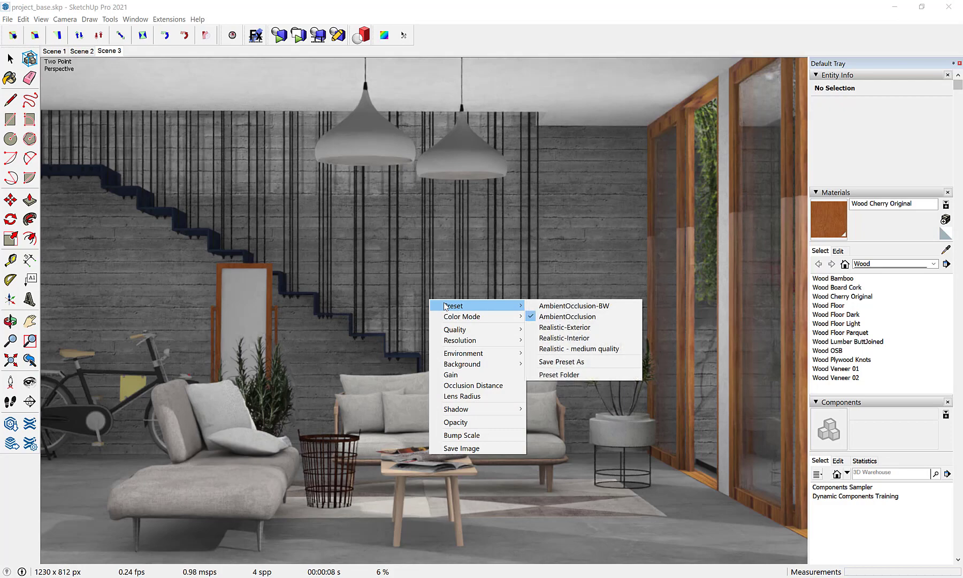
mouse_move(475, 306)
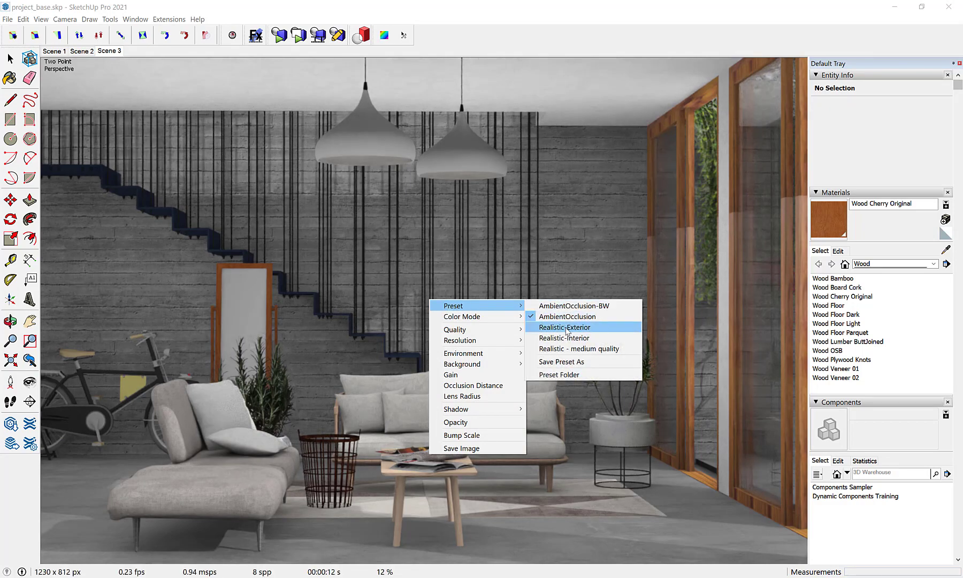
left_click(566, 329)
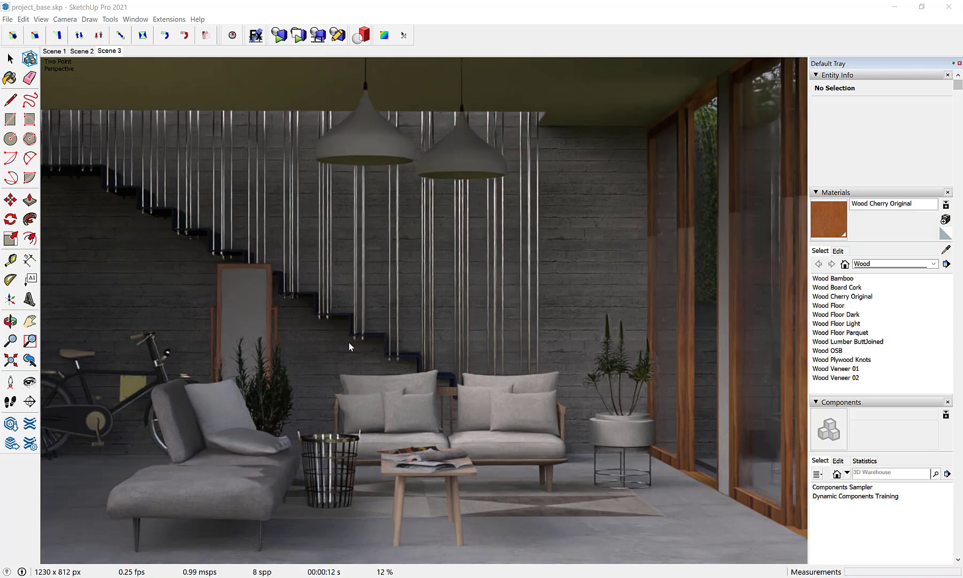
Stop the render, sample the mirror's material, and return to the Scene 3 view.
key("b")
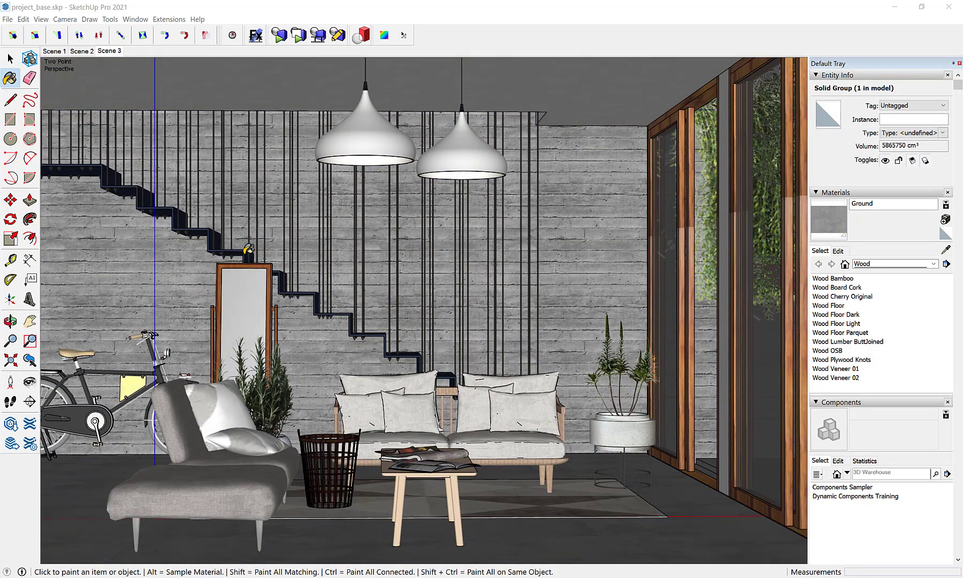
scroll(239, 286, "up", 2)
scroll(176, 342, "up", 2)
scroll(230, 348, "up", 2)
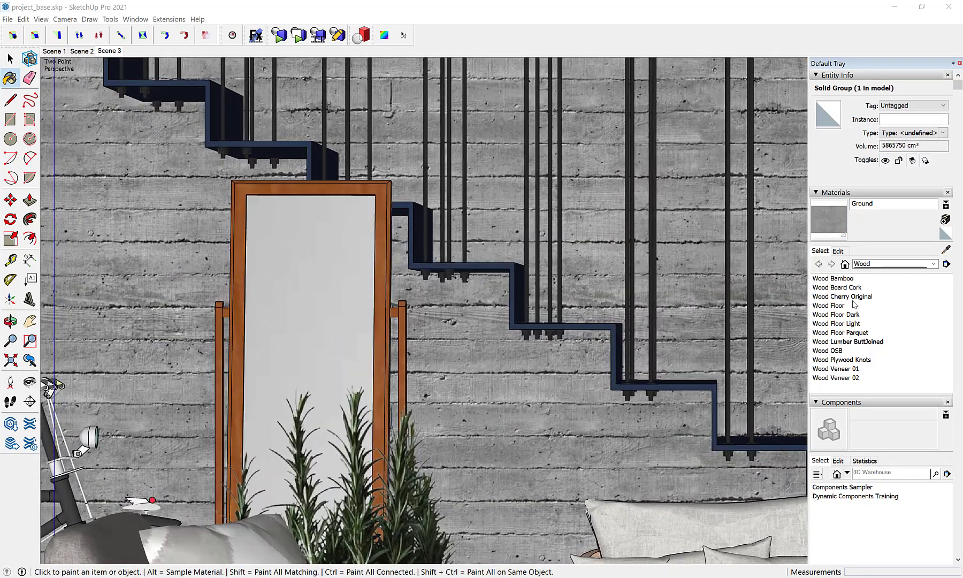
left_click(946, 250)
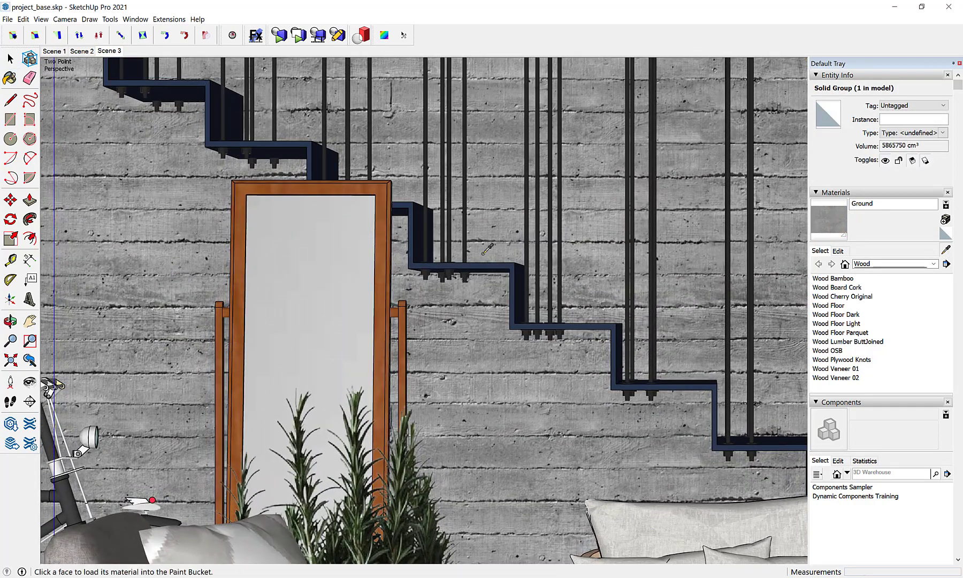
left_click(286, 255)
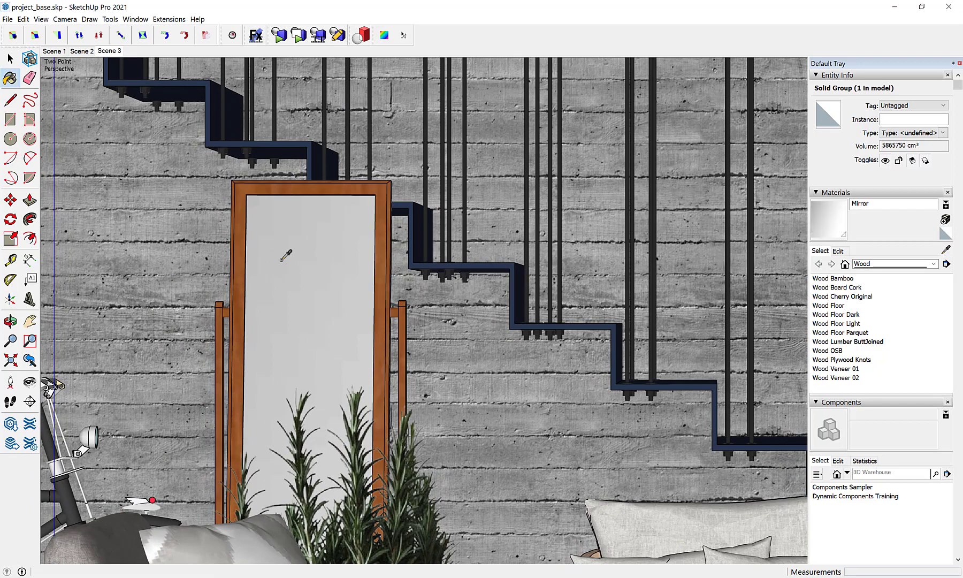
left_click(115, 52)
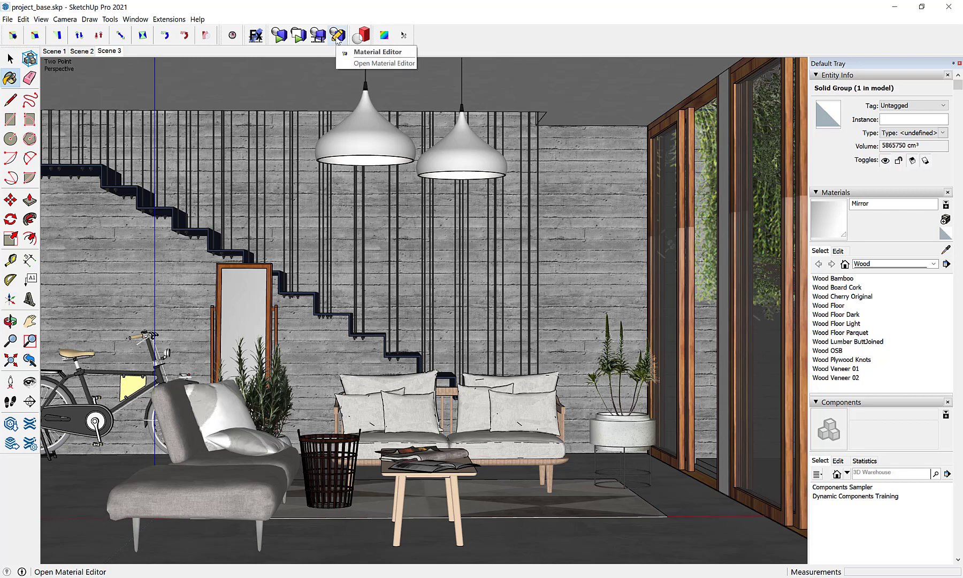
Add a render material named Mirror that matches material names including 'mirror'.
left_click(338, 35)
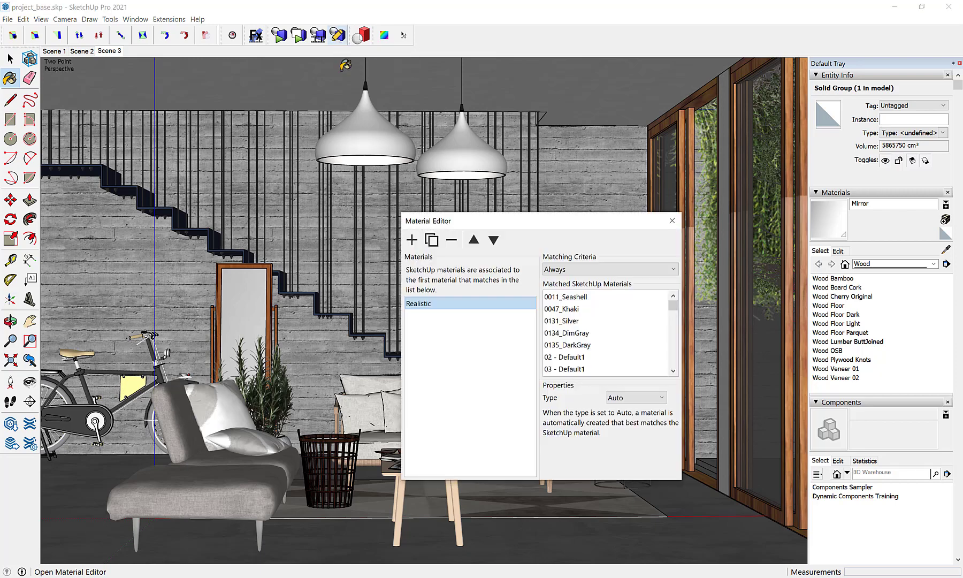
left_click(412, 239)
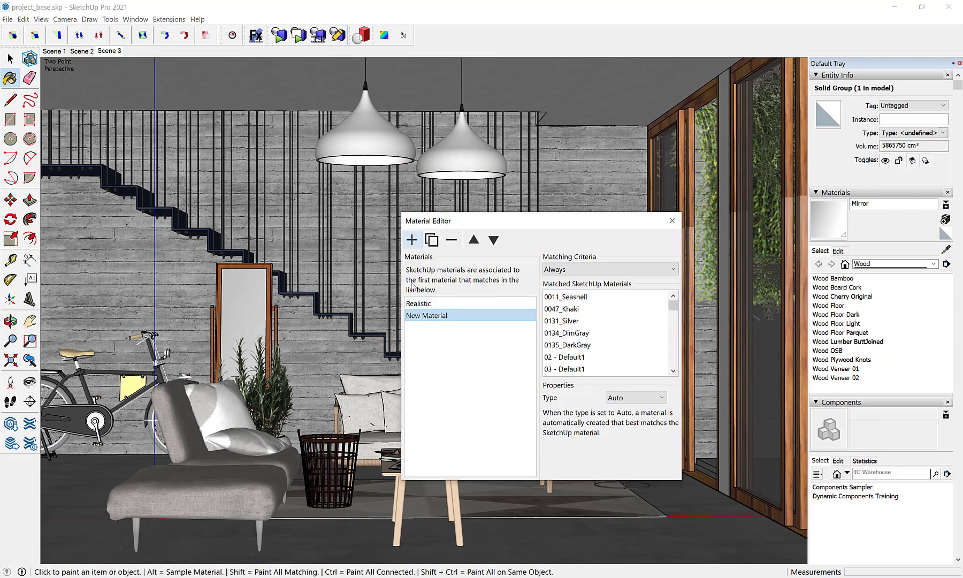
double_click(426, 315)
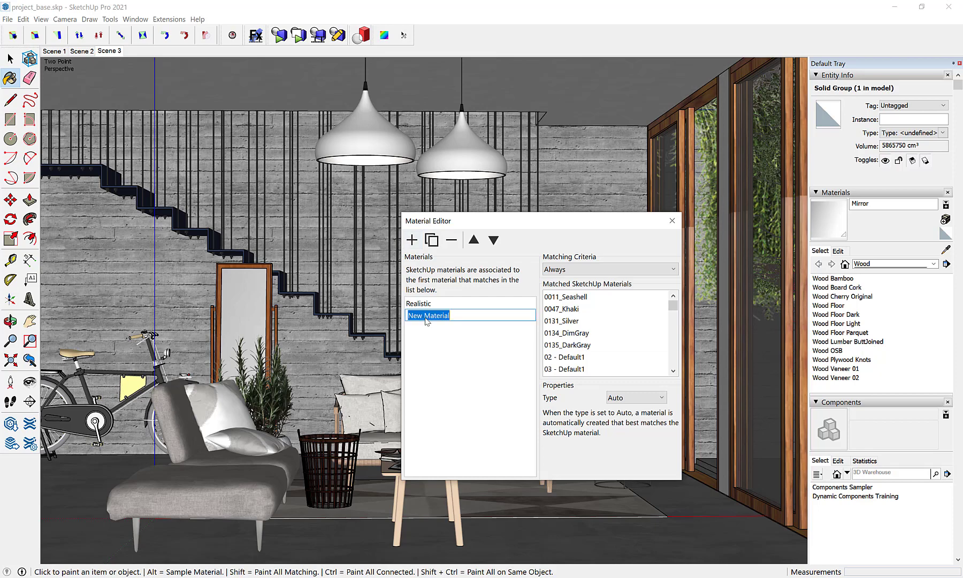
type("Mirror")
key("Return")
double_click(555, 282)
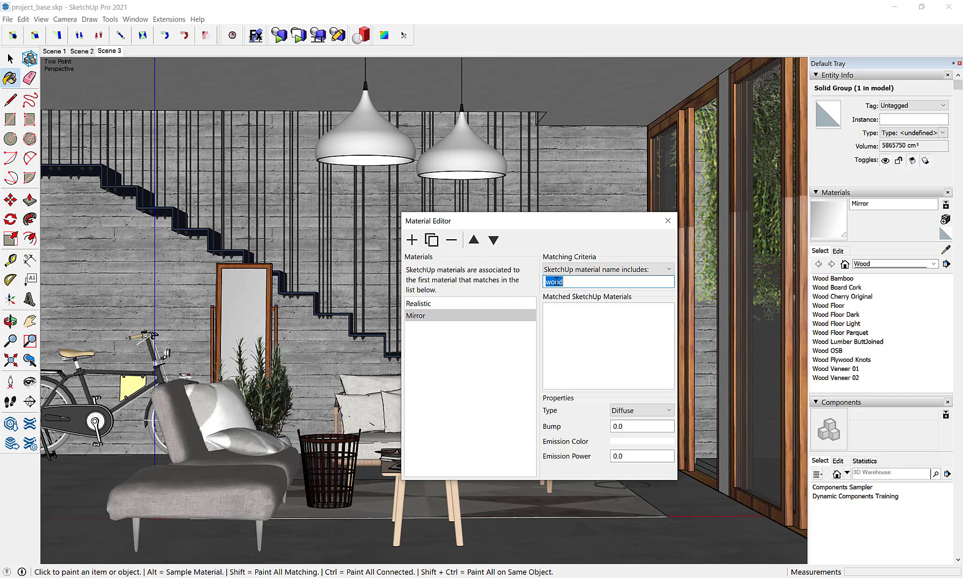
type("mi")
type("rror")
double_click(557, 281)
key("Return")
Move Mirror above Realistic, set its type to Specular, and close the editor.
left_click(474, 244)
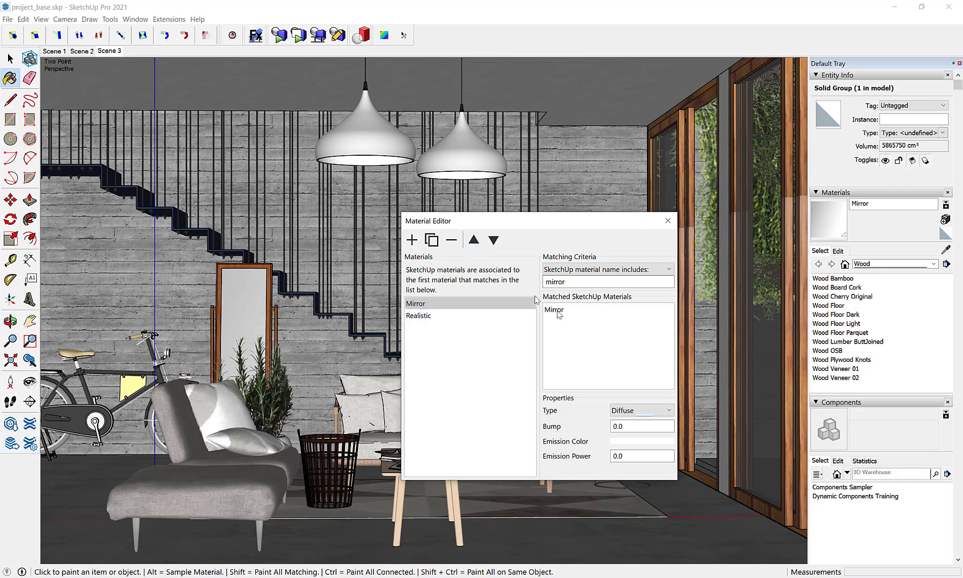
left_click(639, 415)
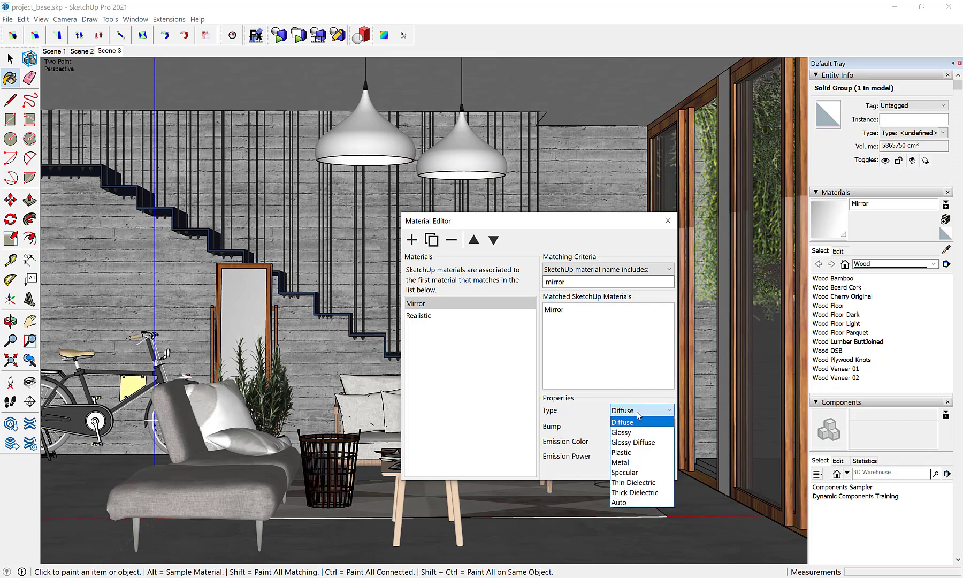
left_click(631, 472)
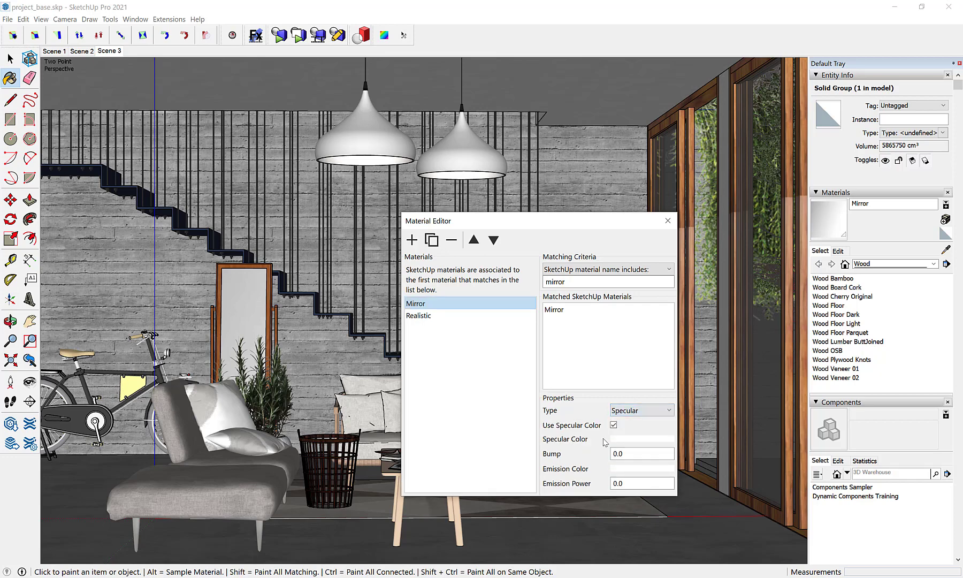
left_click(667, 221)
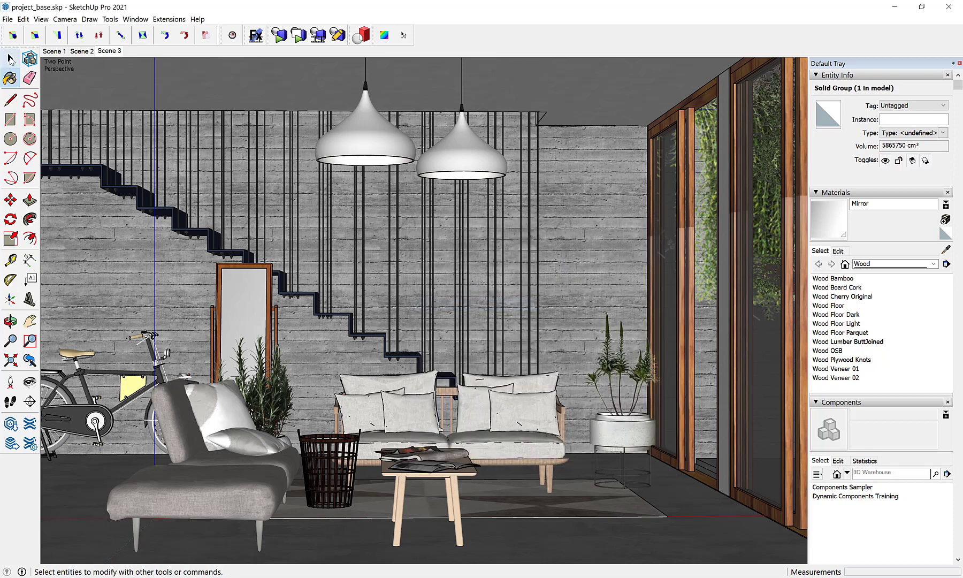
left_click(279, 35)
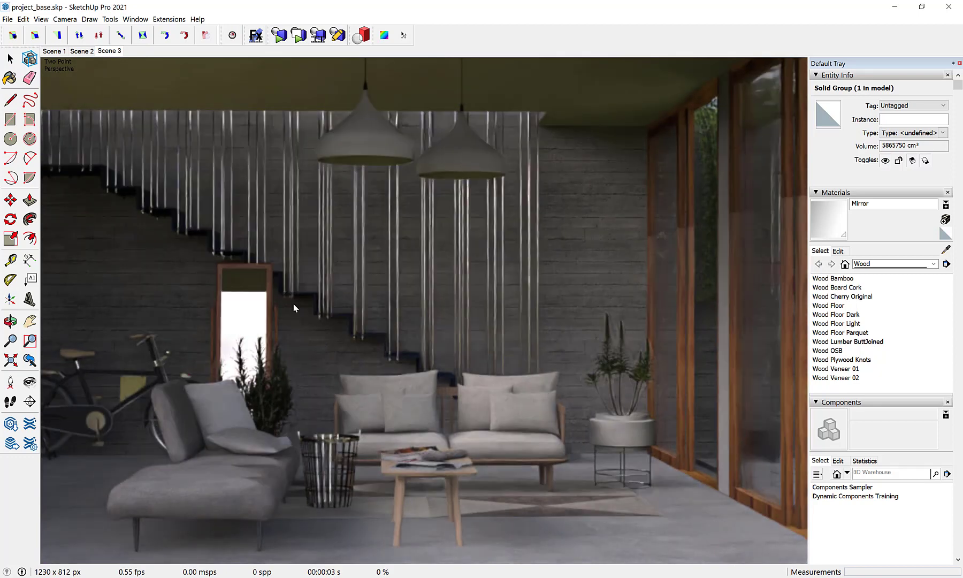
key("space")
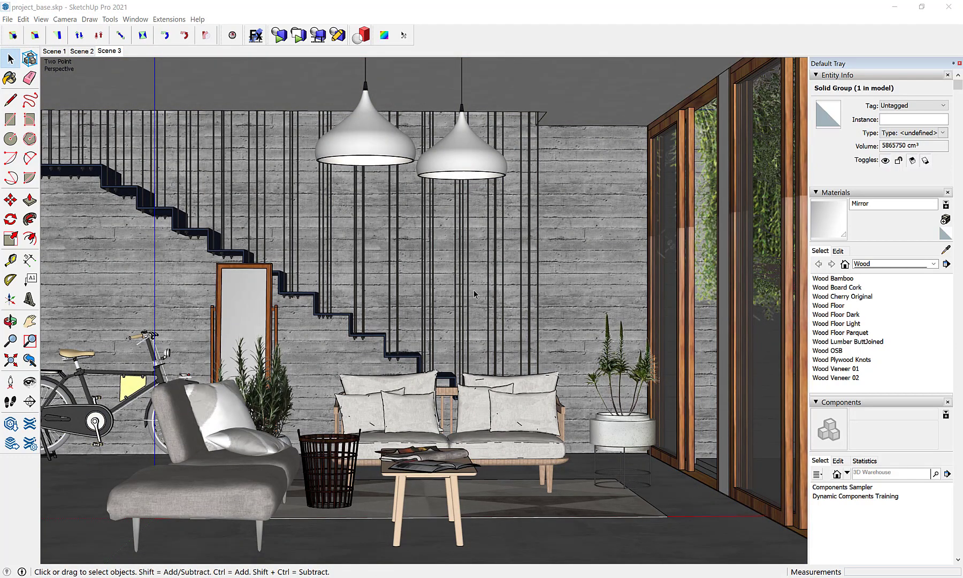
Restart the render with the Night.hdr environment at an environment gain of 0.1.
left_click(279, 35)
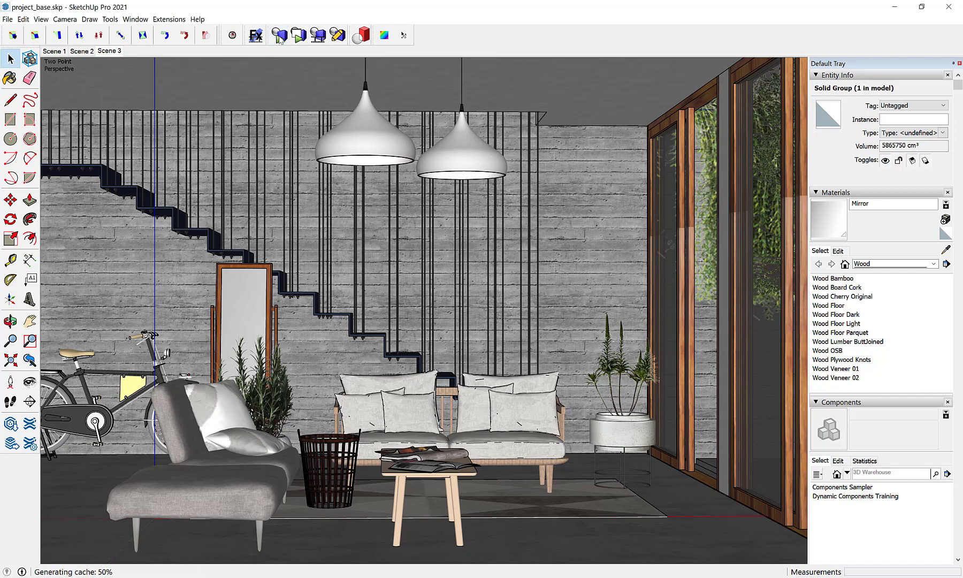
right_click(450, 282)
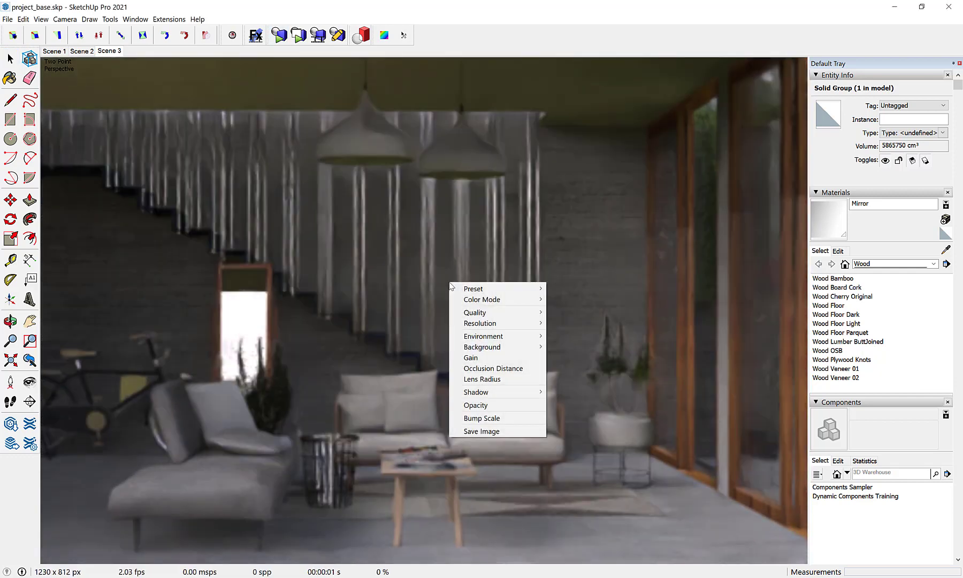
mouse_move(483, 336)
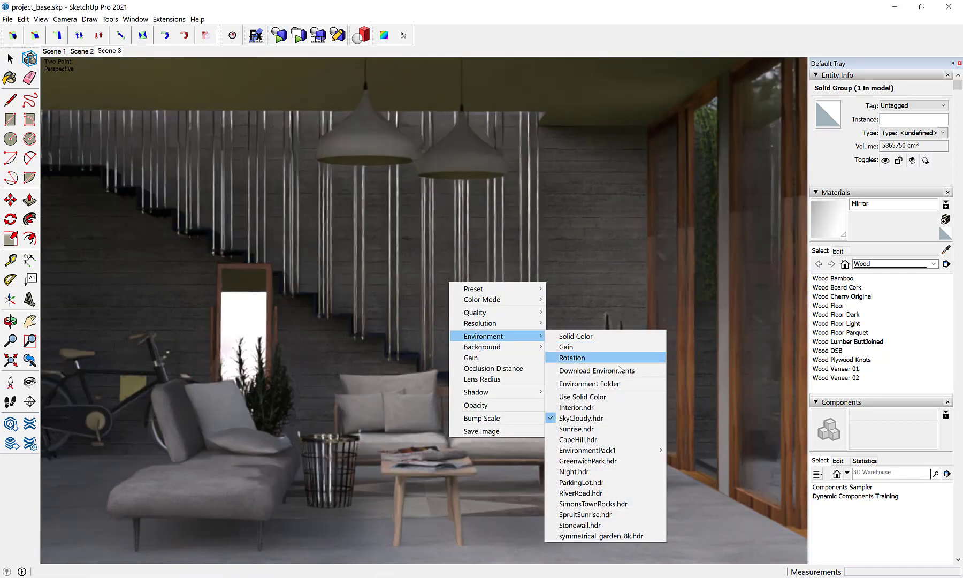
left_click(573, 471)
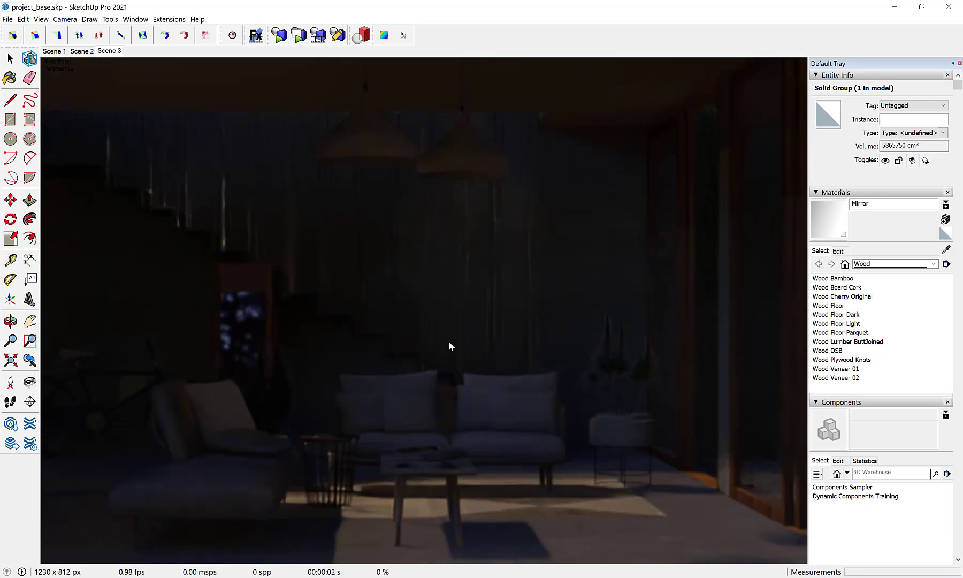
right_click(452, 319)
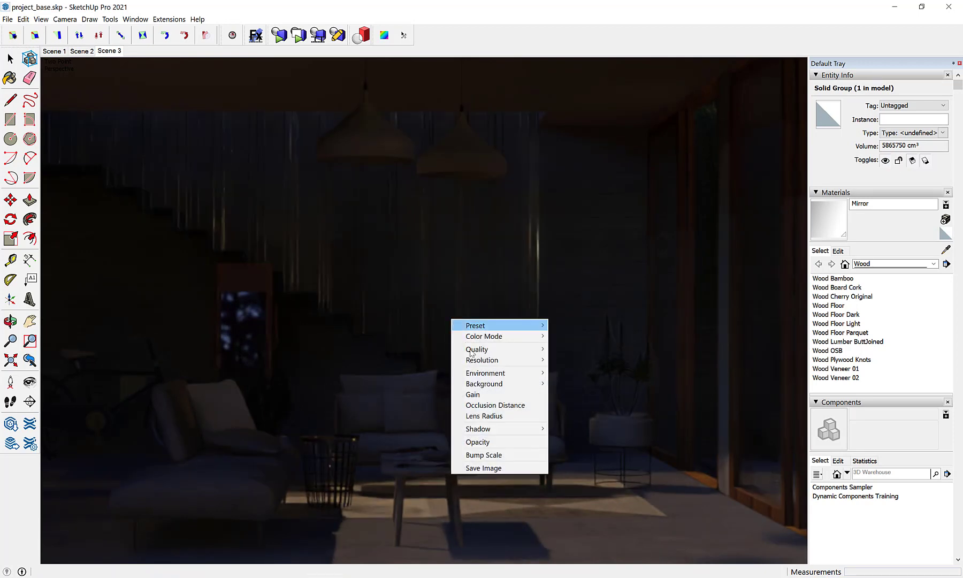
mouse_move(485, 374)
left_click(564, 383)
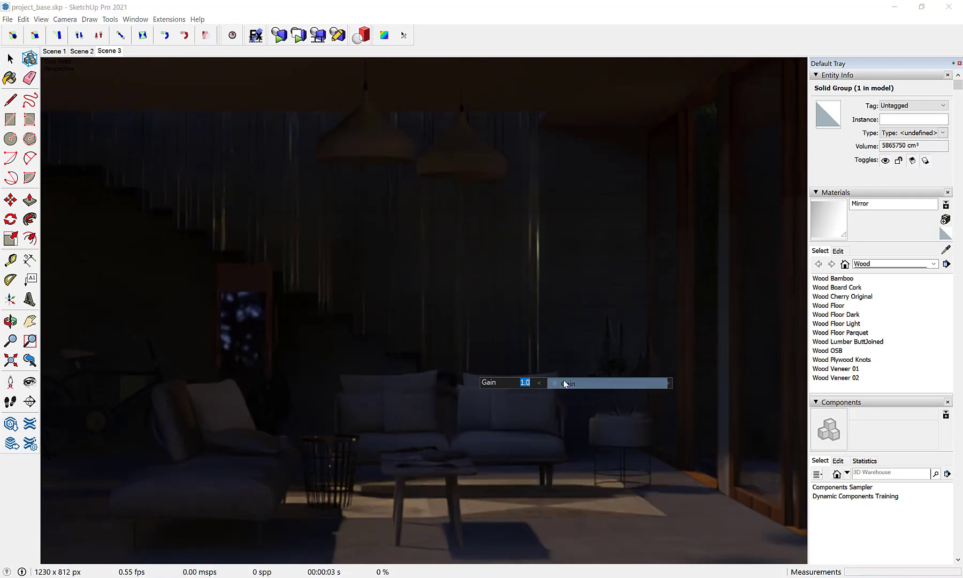
type("0.1")
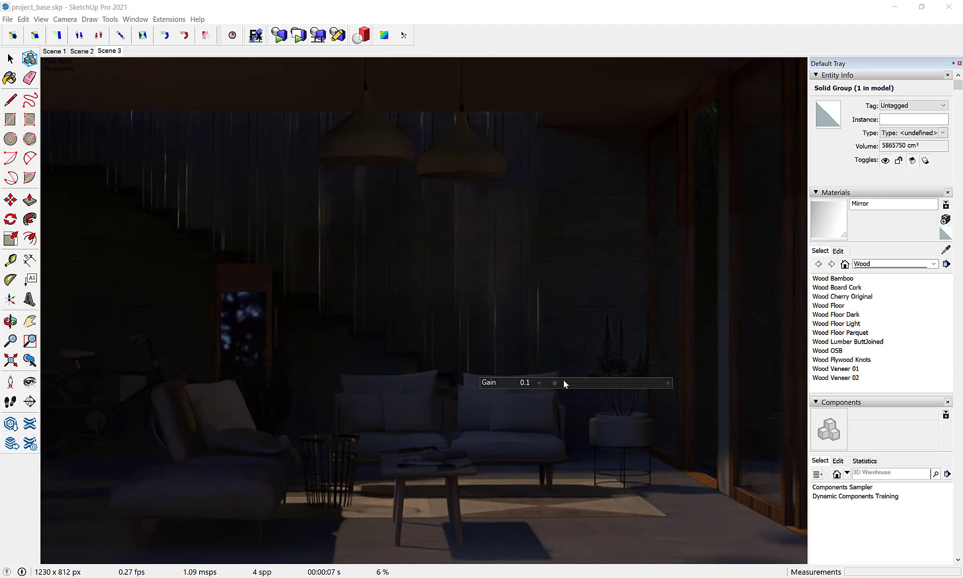
key("Return")
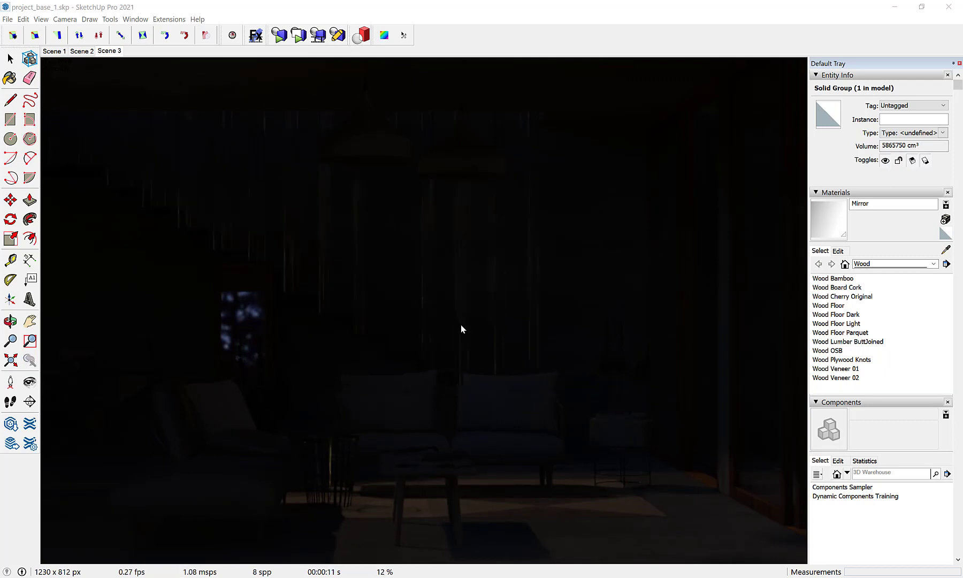
Set the render's background gain to 0.1 and dismiss the gain slider.
right_click(462, 326)
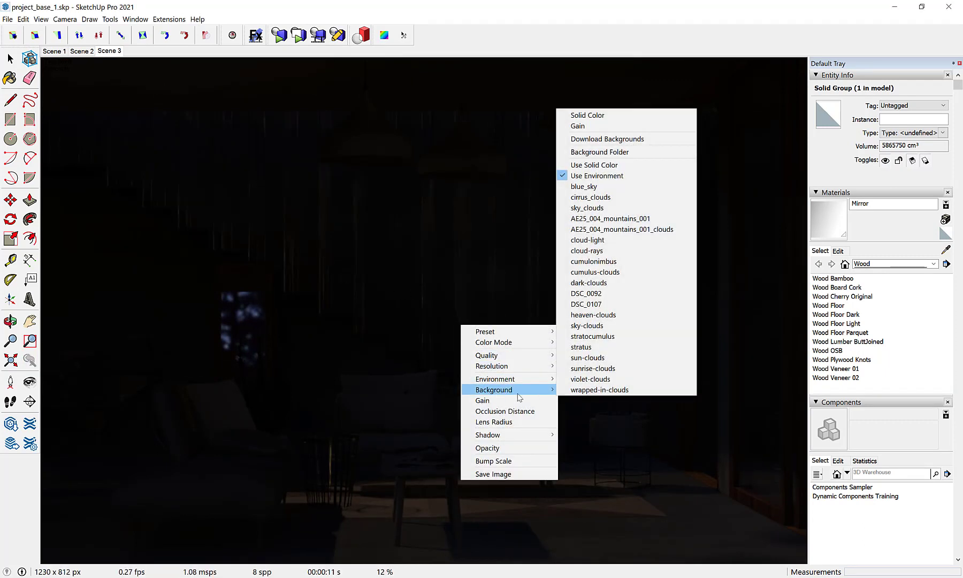
left_click(584, 126)
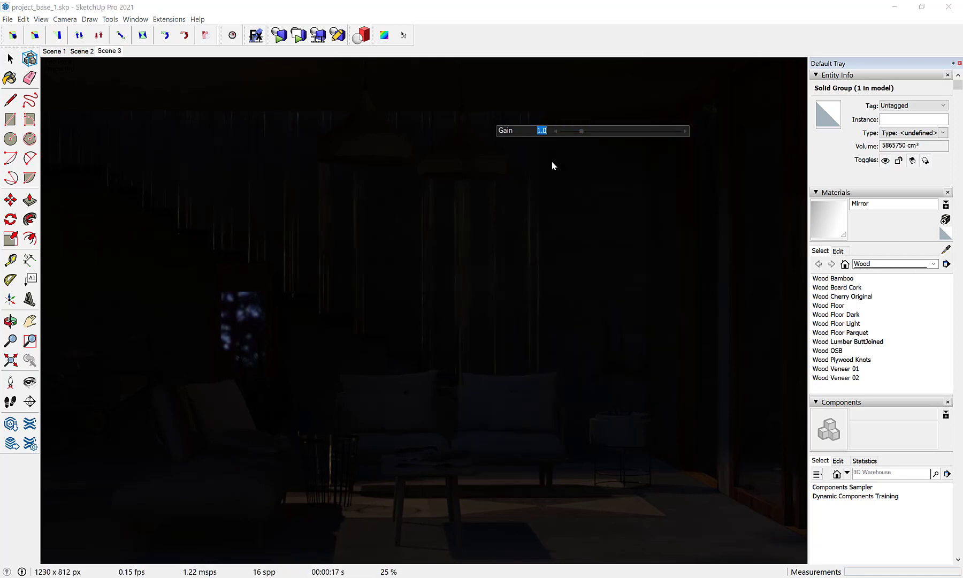
type("0.1")
key("Return")
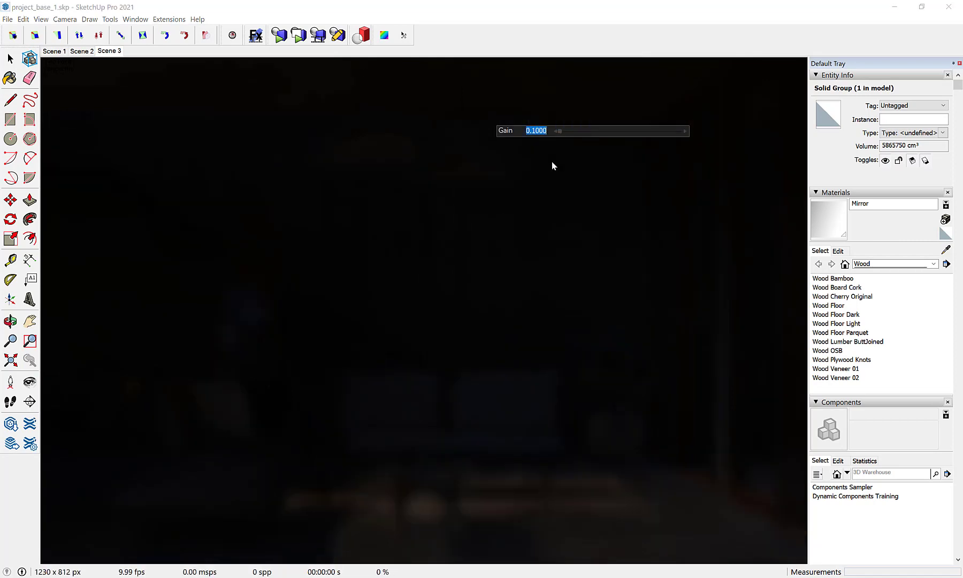
left_click(444, 274)
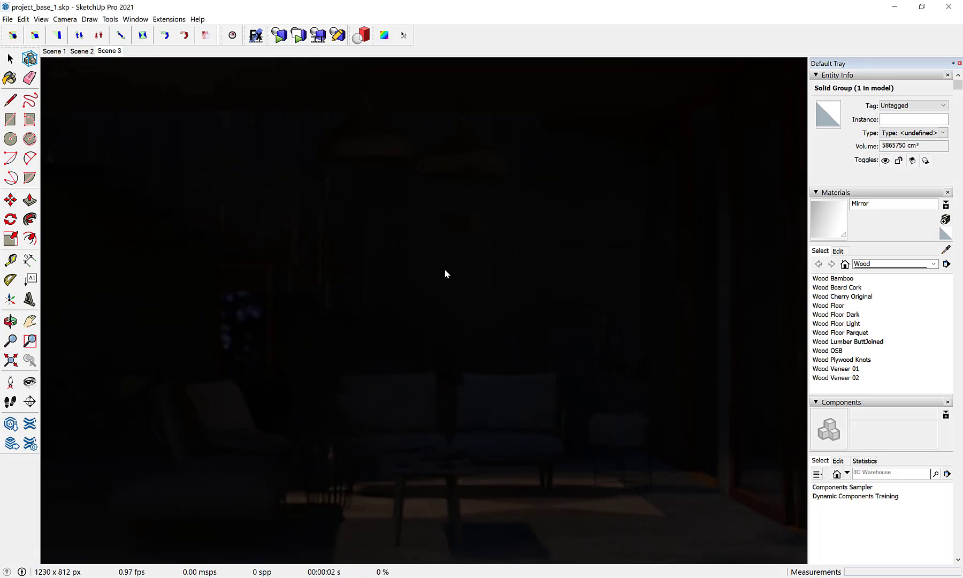
Look up under the pendant lamps, sample the bulbs' Light bulb material, and return to Scene 3.
key("b")
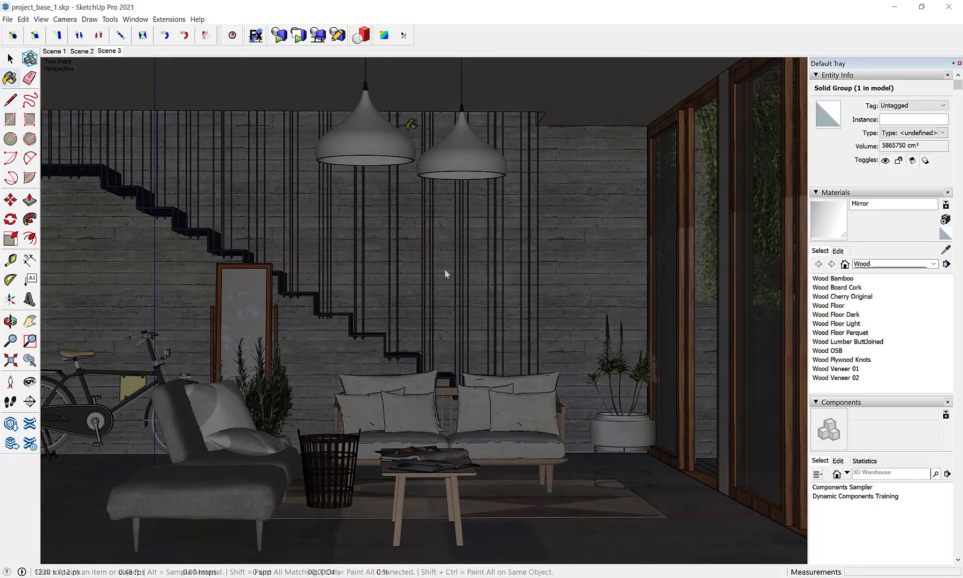
scroll(396, 120, "up", 2)
scroll(396, 121, "up", 3)
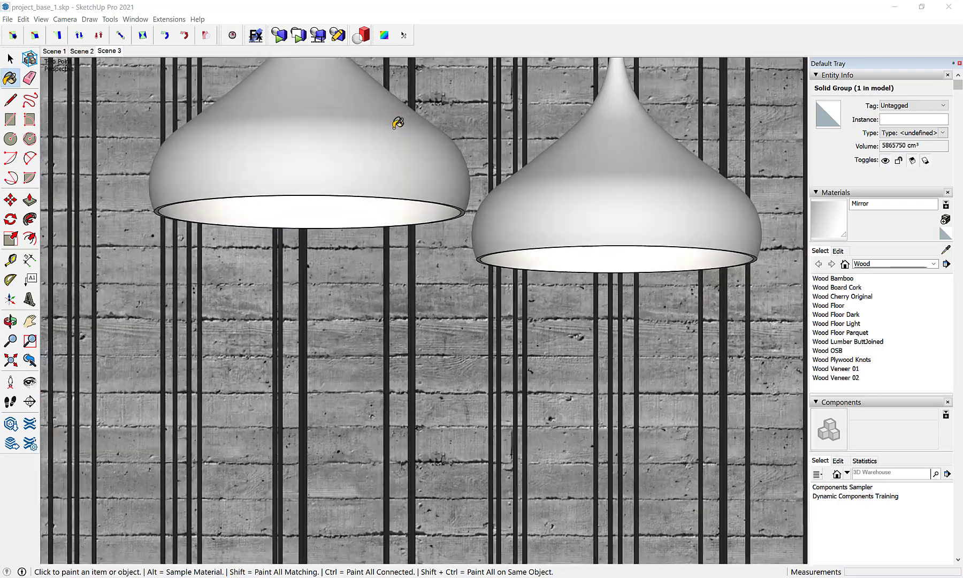
scroll(397, 122, "up", 2)
mouse_move(397, 123)
middle_mouse_down()
mouse_move(395, 77)
mouse_move(364, 157)
middle_mouse_up()
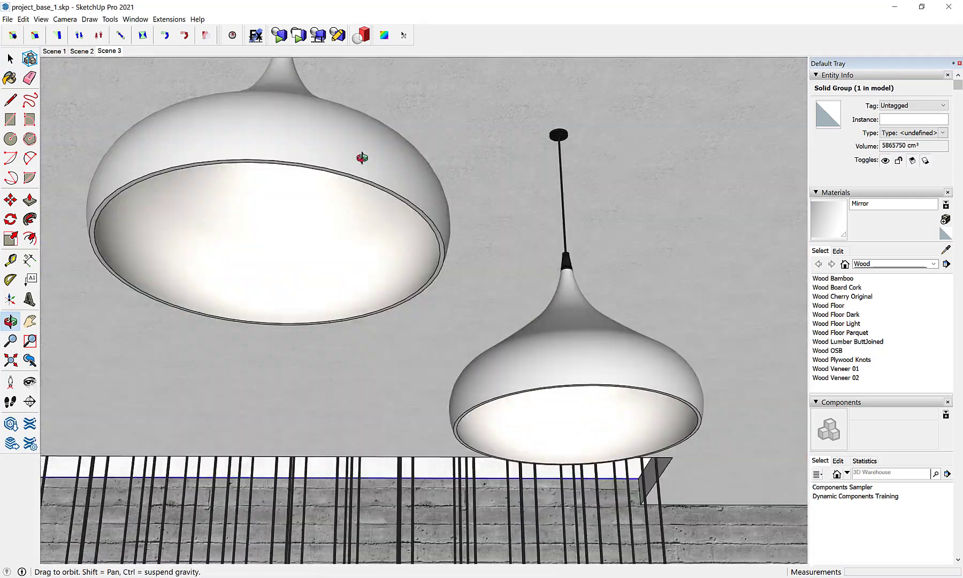
scroll(364, 203, "up", 2)
mouse_move(367, 229)
middle_mouse_down()
mouse_move(364, 181)
mouse_move(306, 192)
middle_mouse_up()
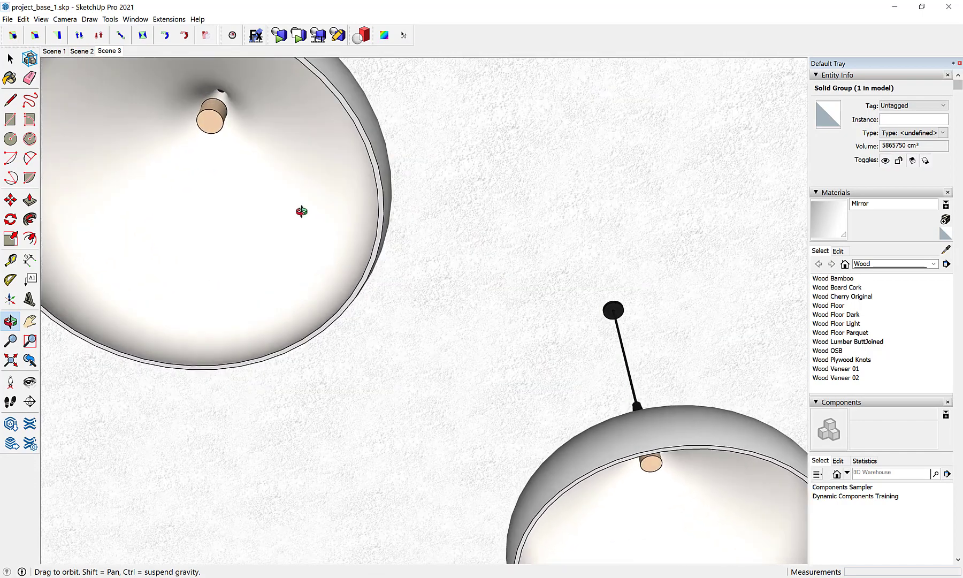
left_click(946, 250)
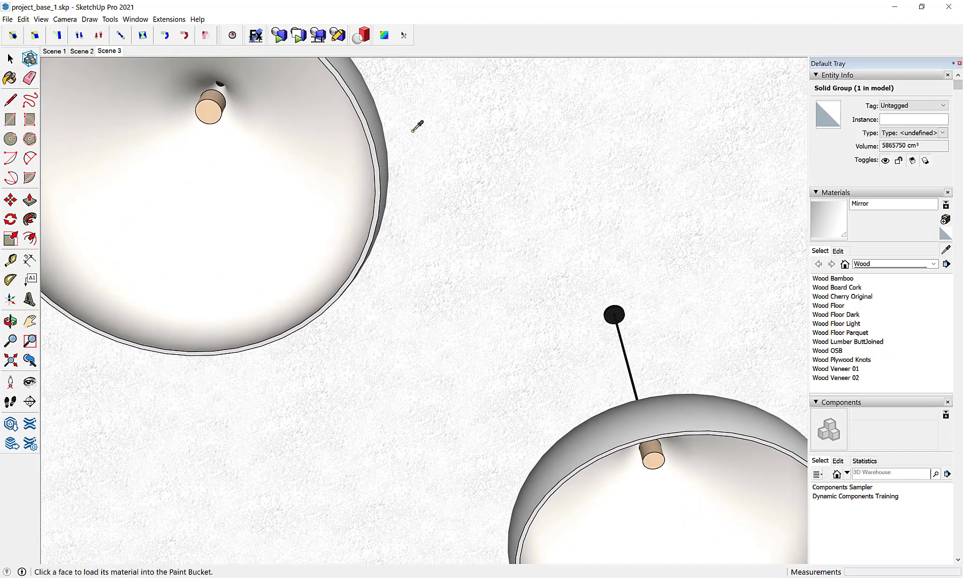
left_click(209, 110)
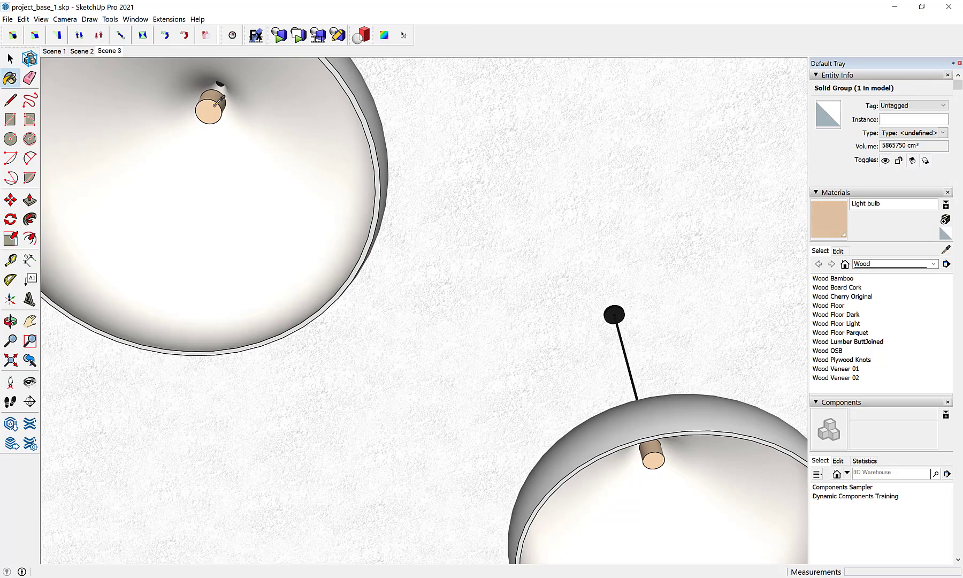
left_click(105, 51)
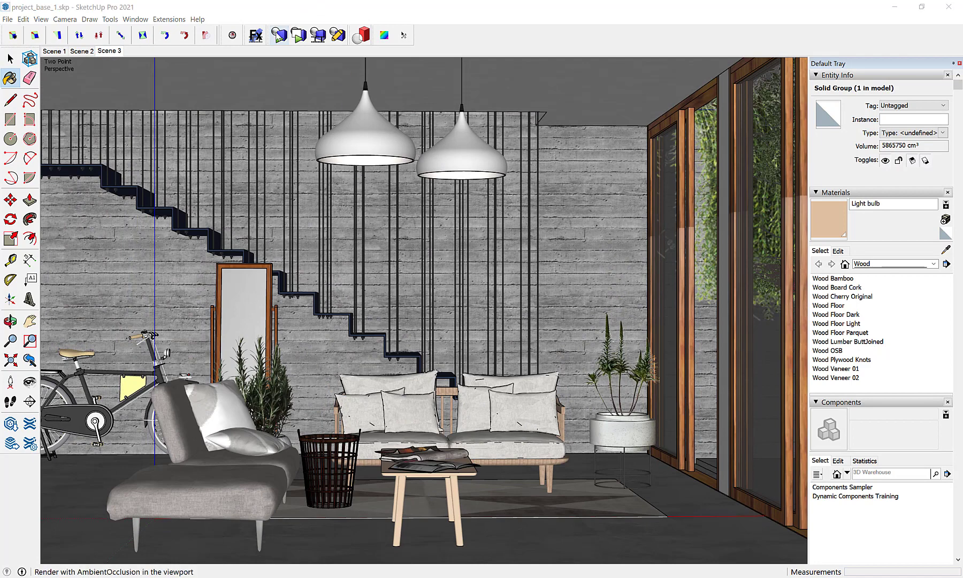
left_click(279, 35)
Start the render and add a new top-priority render material in the Material Editor.
left_click(300, 62)
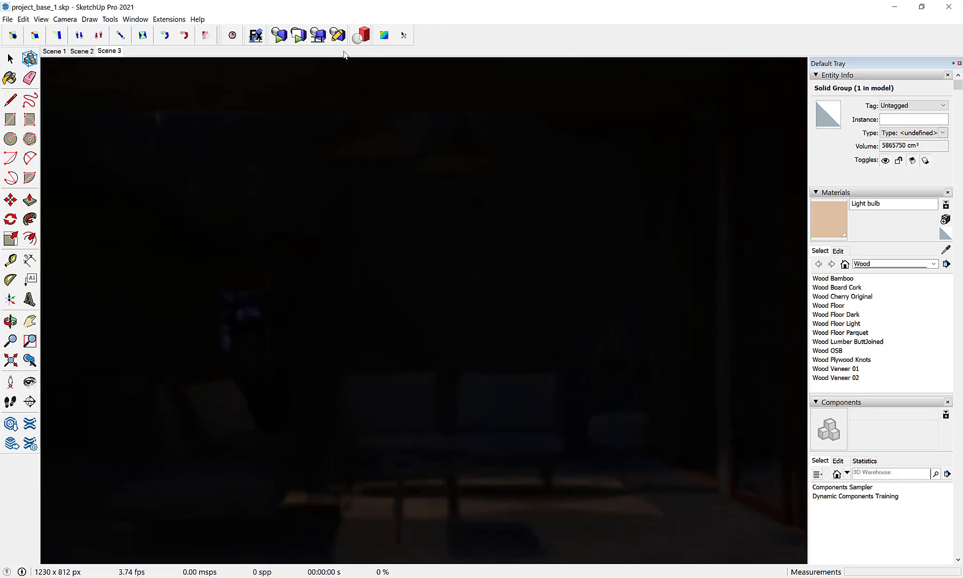
left_click(338, 35)
left_click(347, 55)
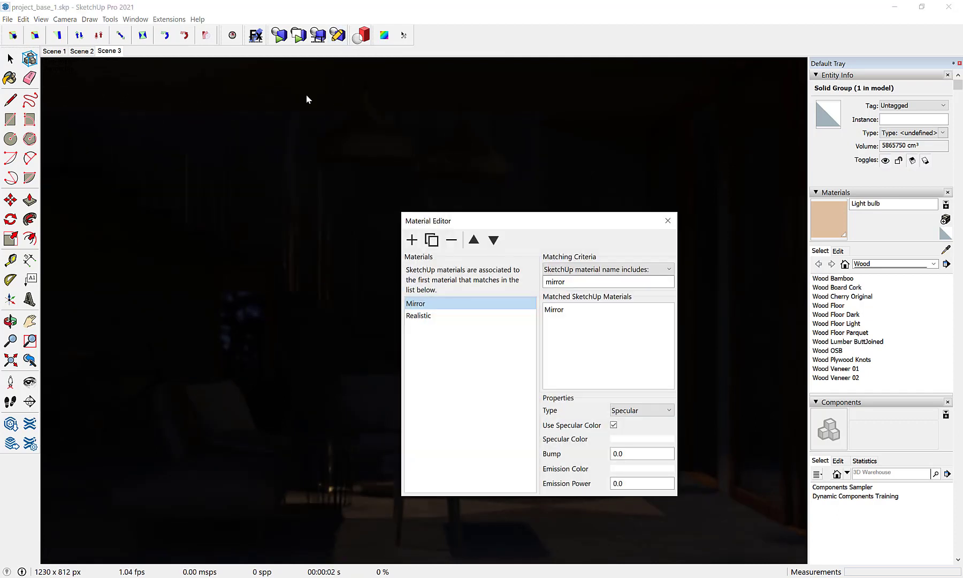
left_click(411, 240)
left_click(474, 241)
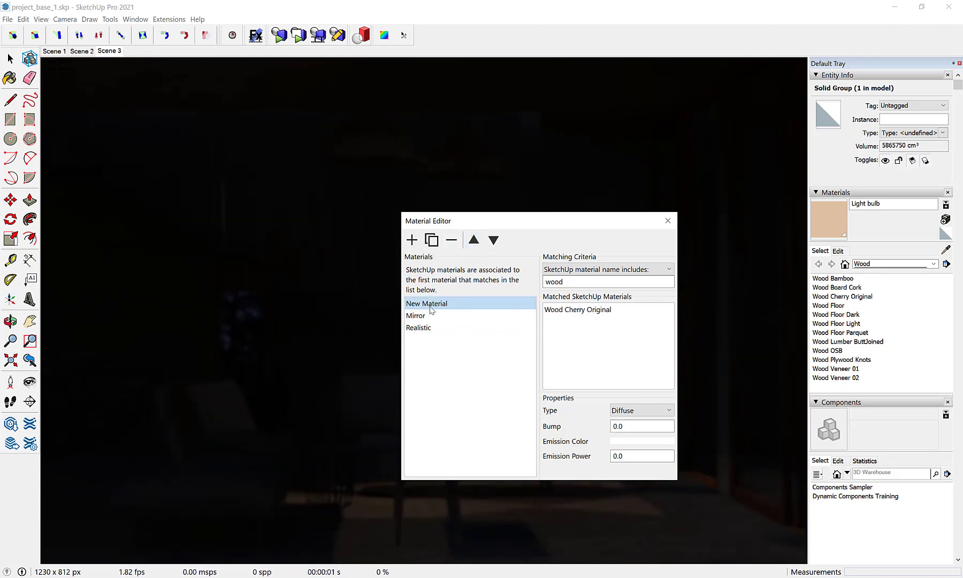
Name the new material Light bulb and make it match 'light bulb' materials.
double_click(431, 304)
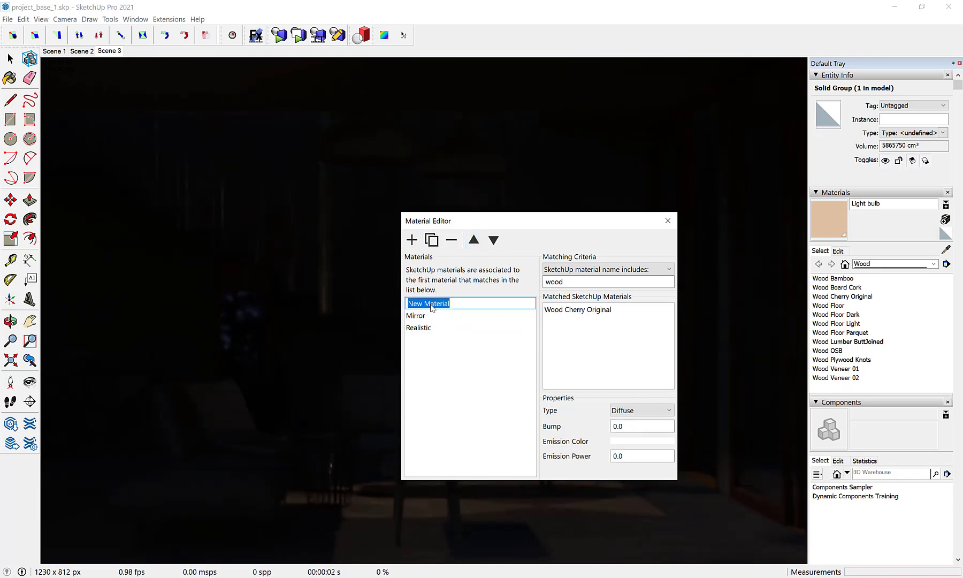
type("Light")
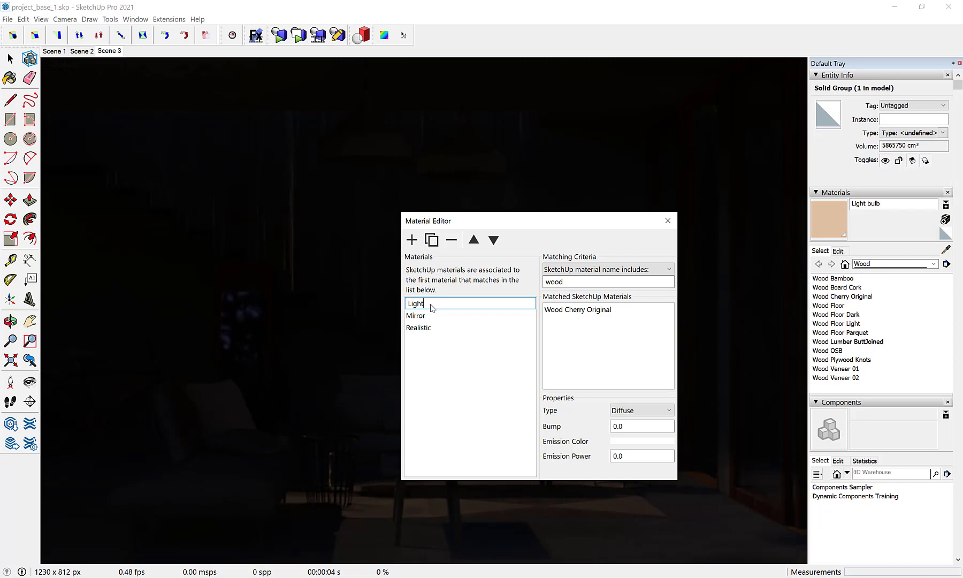
type(" bulb")
double_click(572, 279)
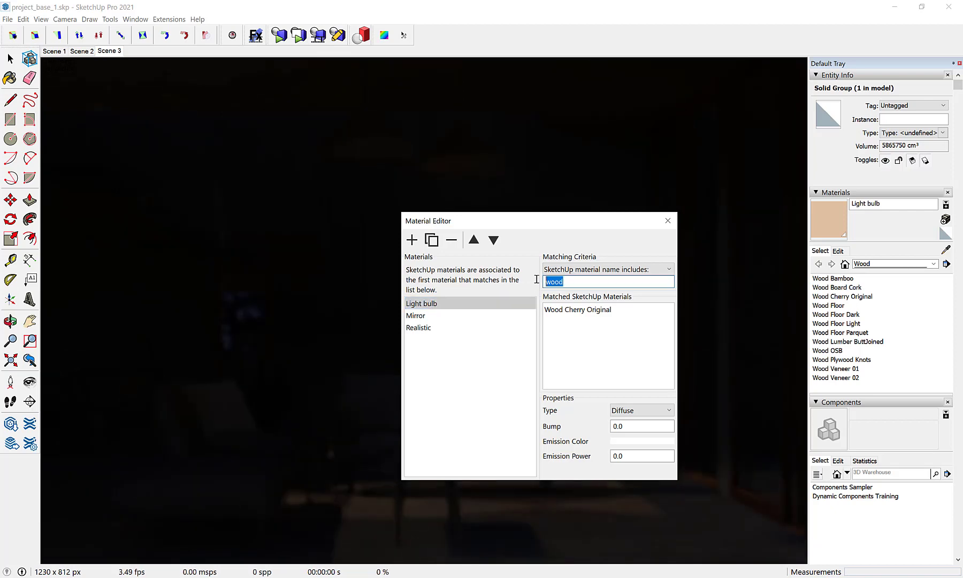
type("light bu")
key("BackSpace")
type("b")
key("Return")
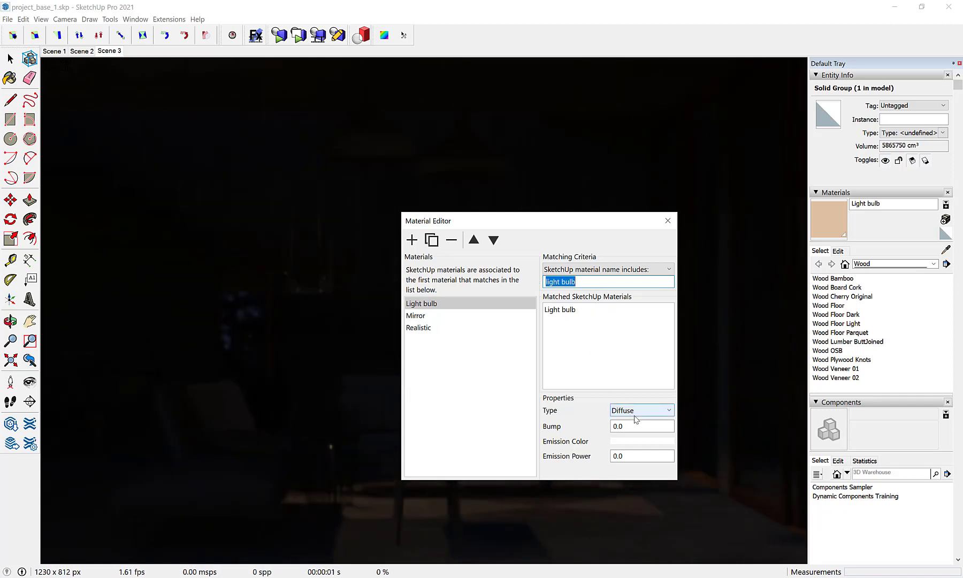
Give Light bulb emission power 1500 with a warm yellow emission colour, then close the editor.
double_click(631, 455)
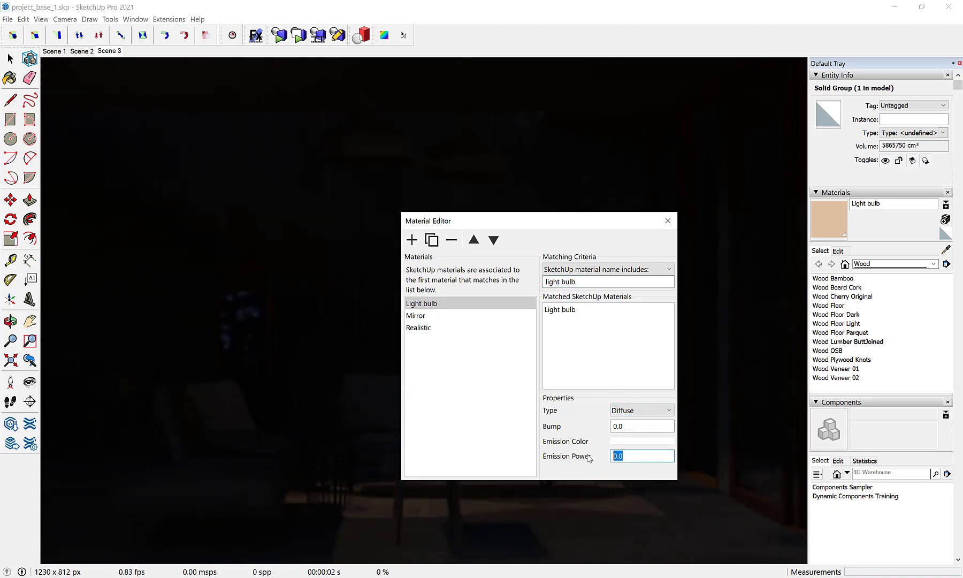
type("1500")
key("Return")
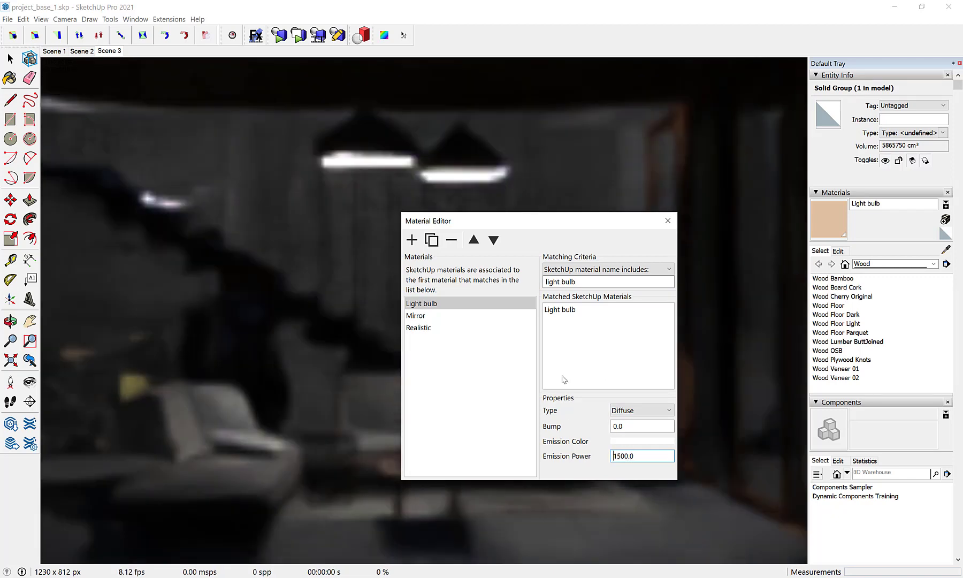
left_click(637, 441)
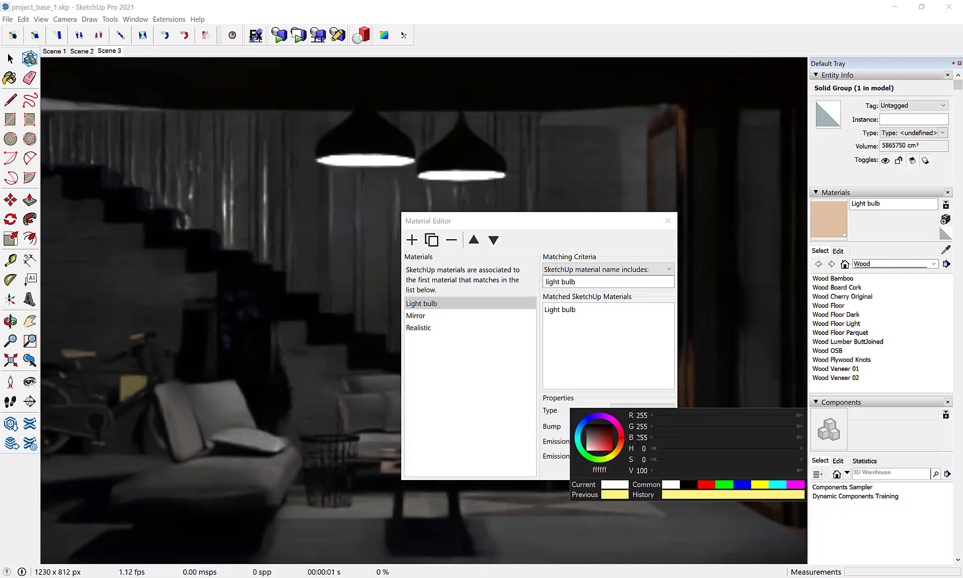
left_click(616, 496)
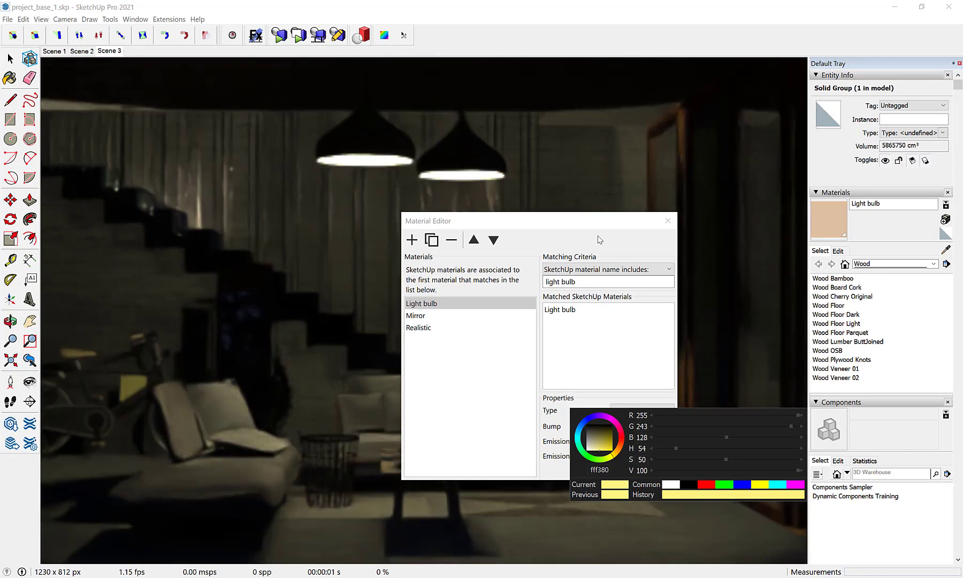
left_click(667, 221)
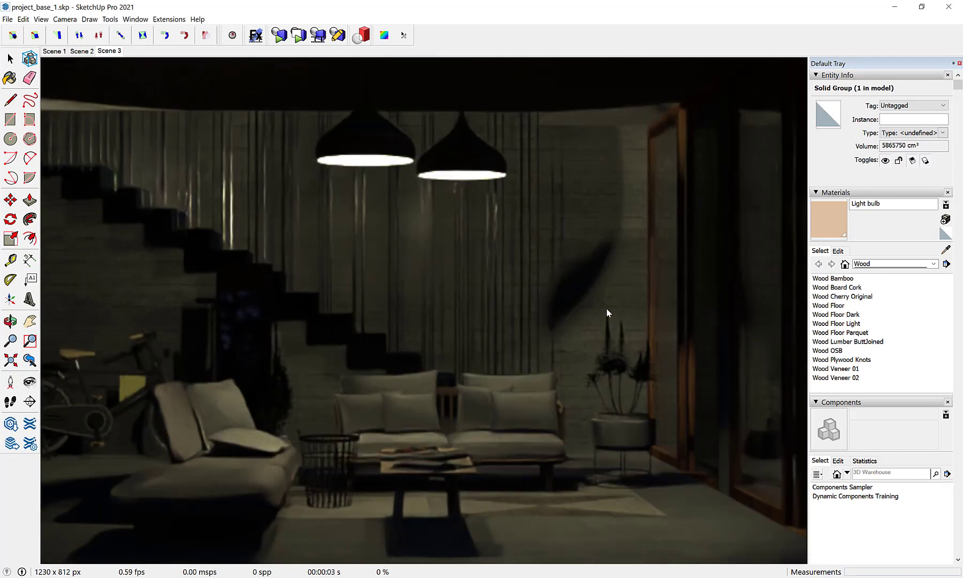
Raise the render's ambient occlusion distance from 4.000 to about 26.55 with the slider.
right_click(452, 282)
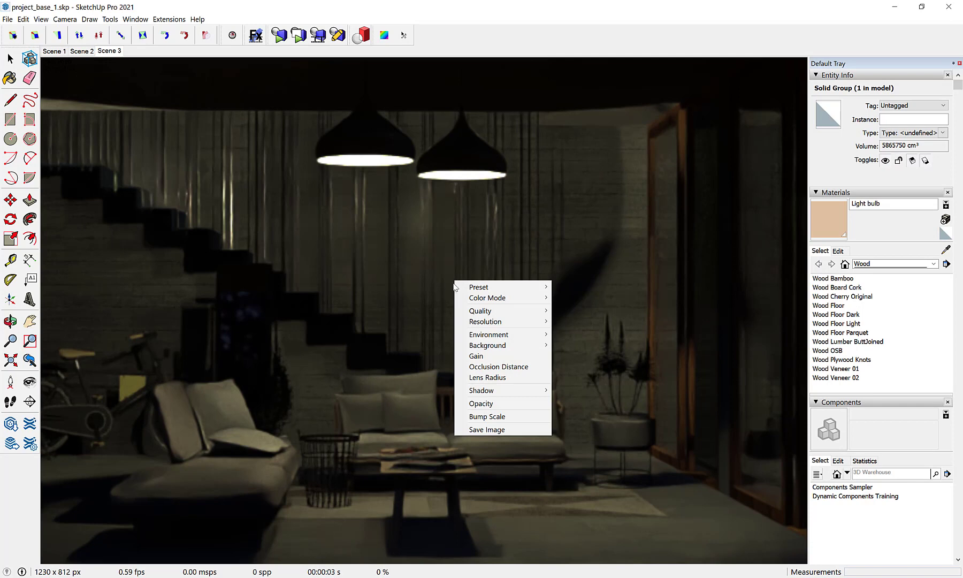
left_click(493, 366)
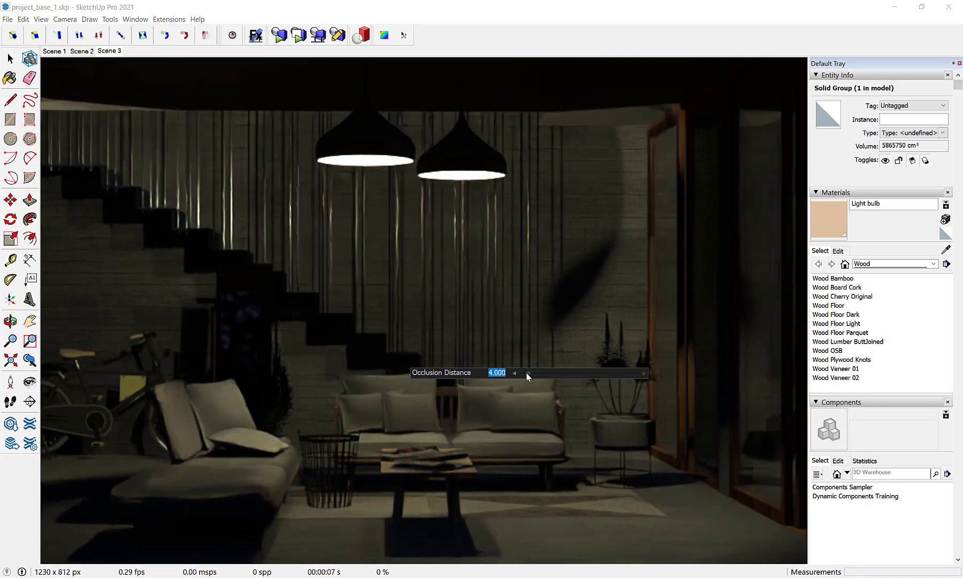
left_click_drag(528, 372, 533, 372)
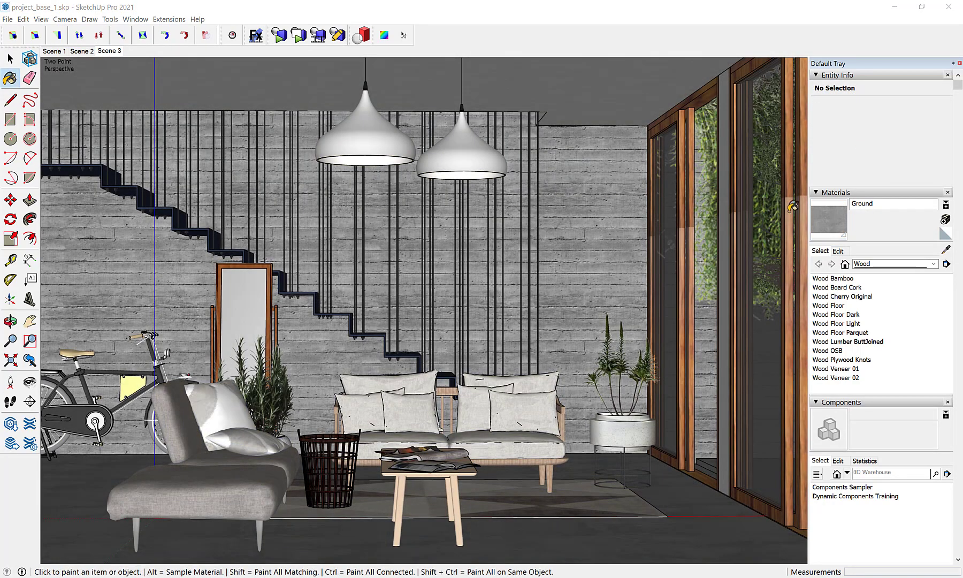
Orbit outside, sample the overhead slab's Area light material, and return to the Scene 3 view.
mouse_move(463, 209)
middle_mouse_down()
mouse_move(395, 233)
mouse_move(469, 344)
mouse_move(624, 313)
middle_mouse_up()
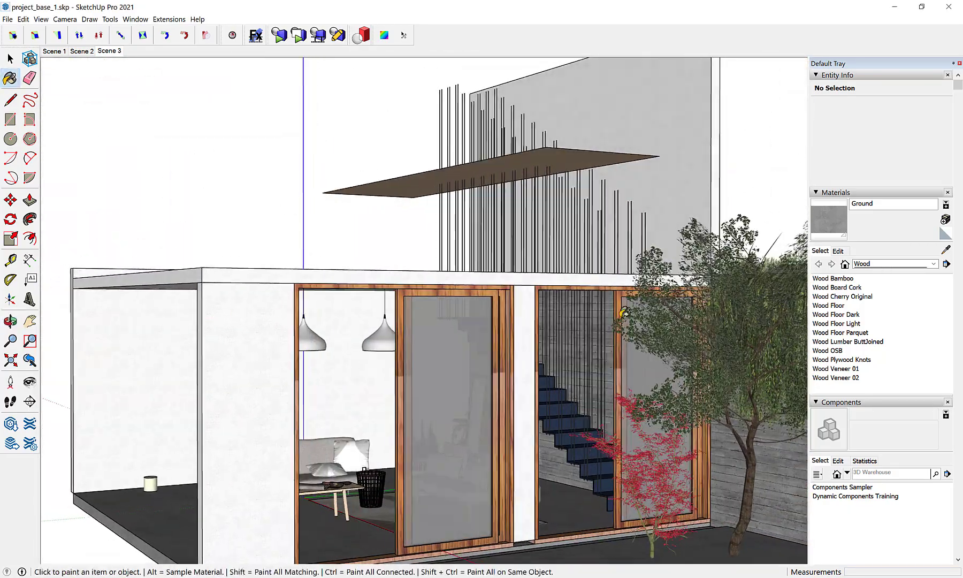
key("alt")
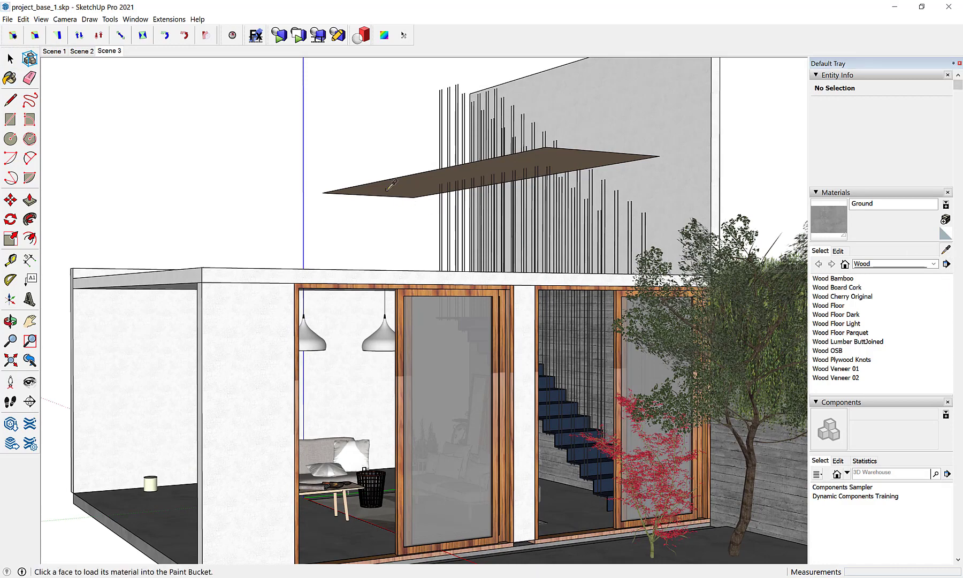
left_click(387, 189, "alt")
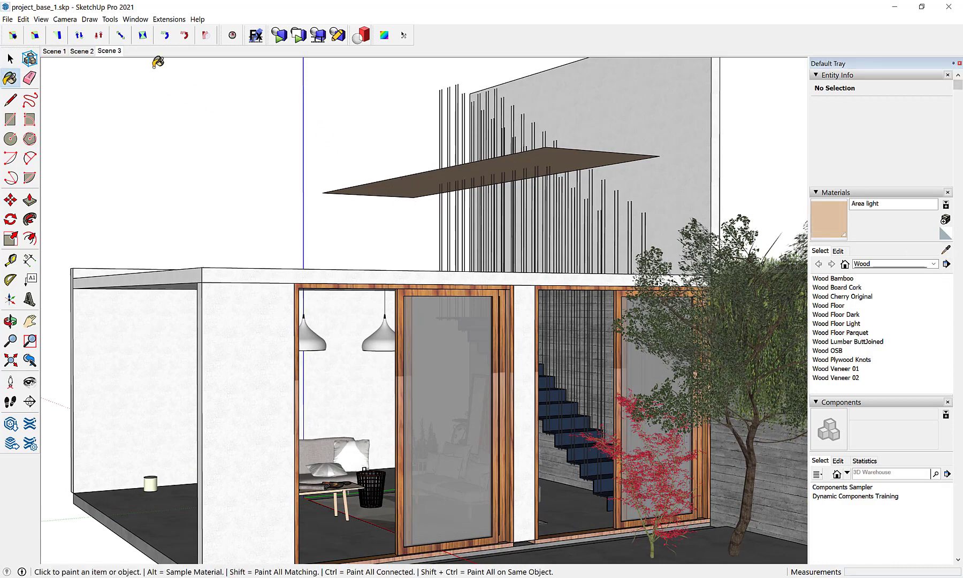
left_click(109, 51)
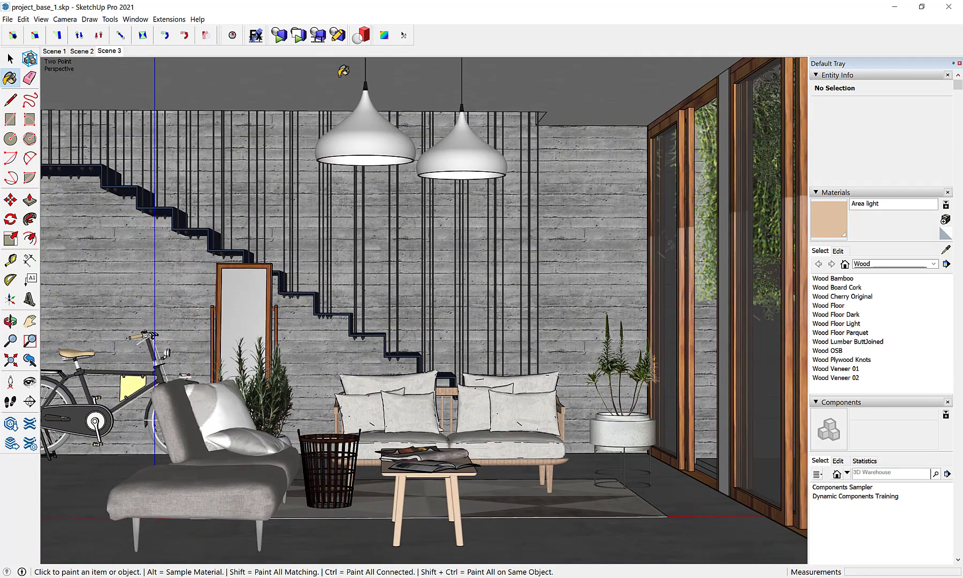
Add a render material named Stairs light and move it to the top of the list.
left_click(278, 34)
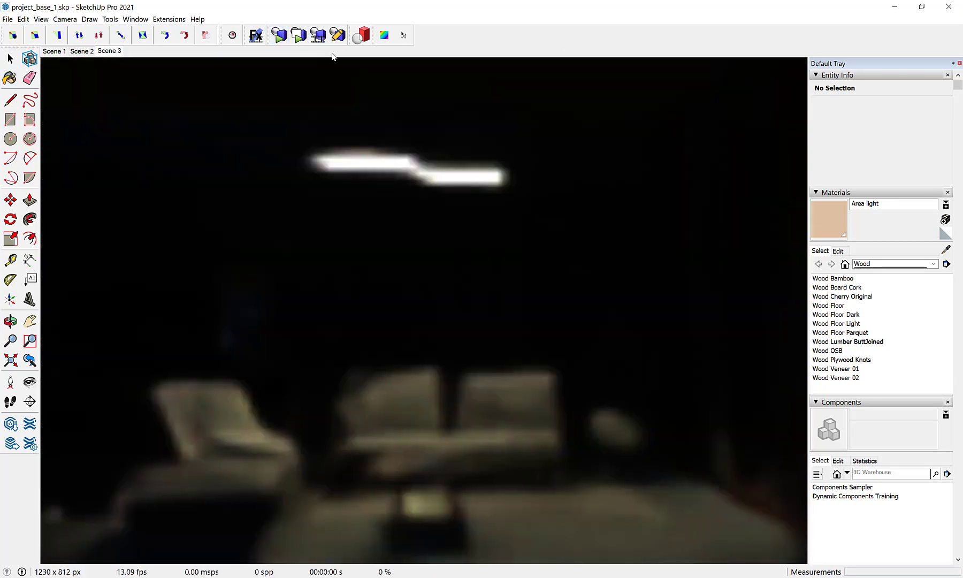
left_click(338, 35)
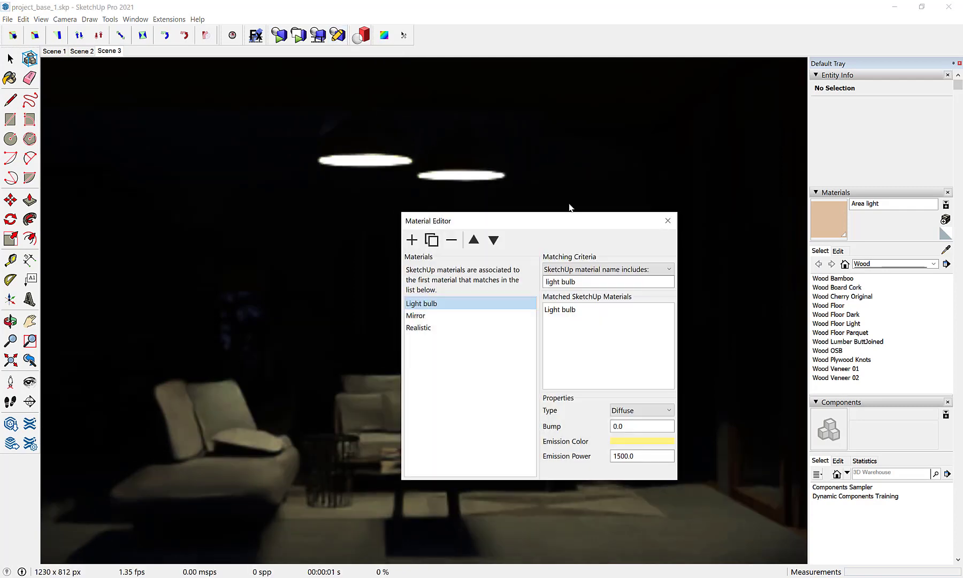
left_click(411, 240)
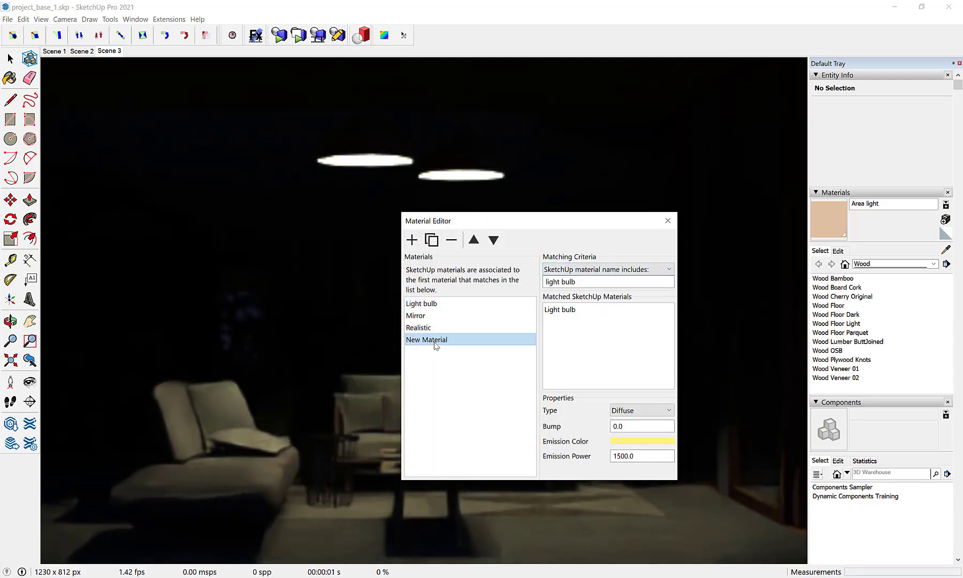
double_click(435, 343)
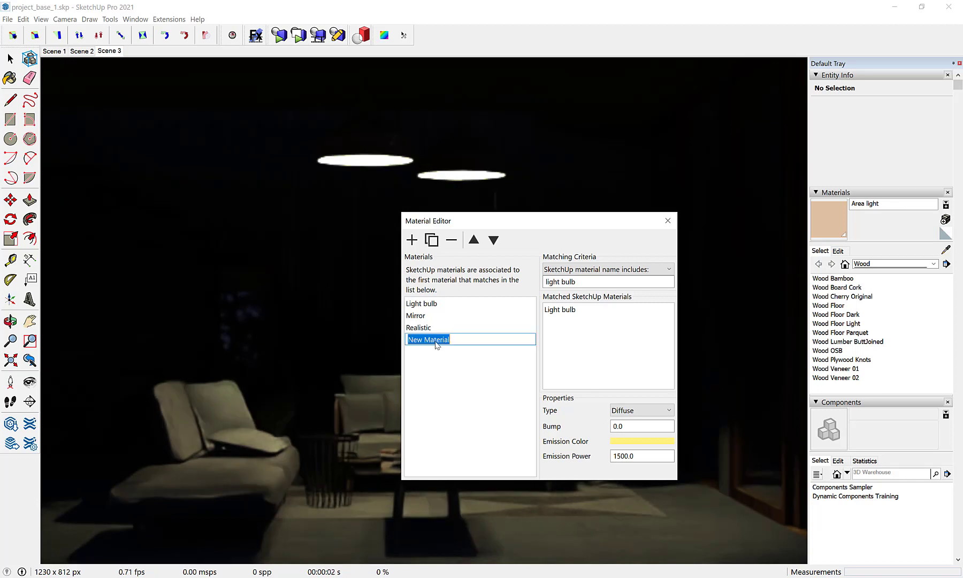
type("Stairs light")
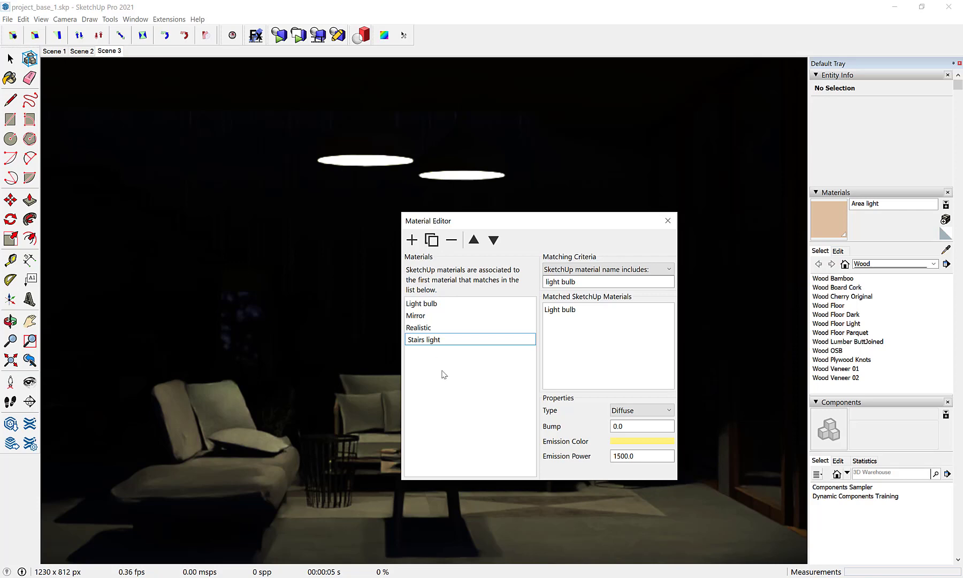
left_click(441, 372)
left_click(439, 340)
left_click(469, 247)
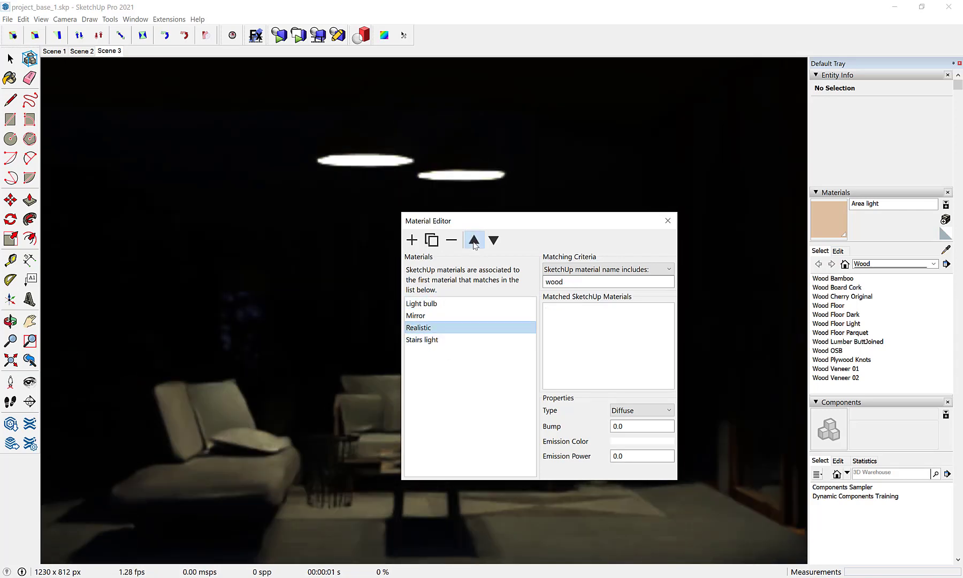
left_click(469, 246)
Make Stairs light match 'area light' with emission power 10, then close the editor.
double_click(557, 282)
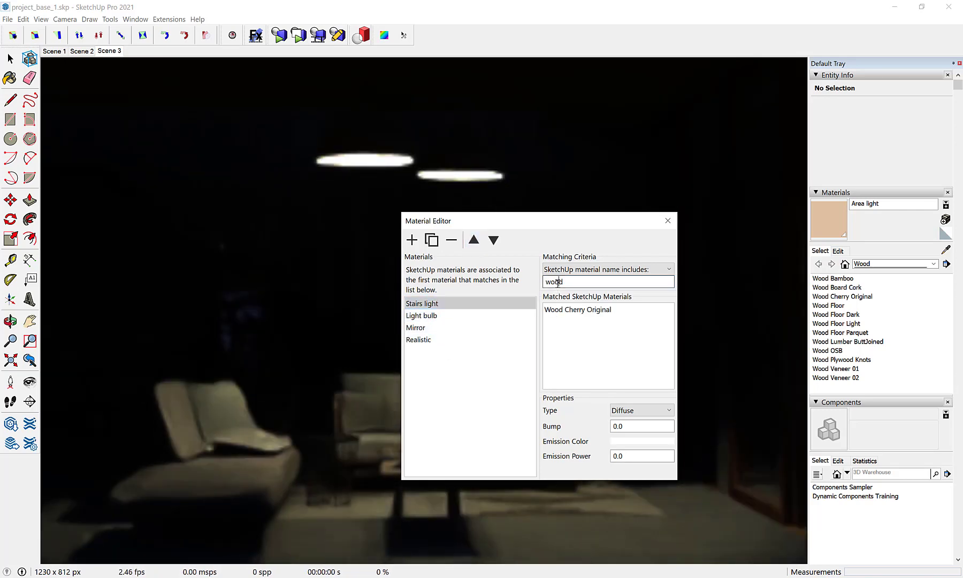
type("area")
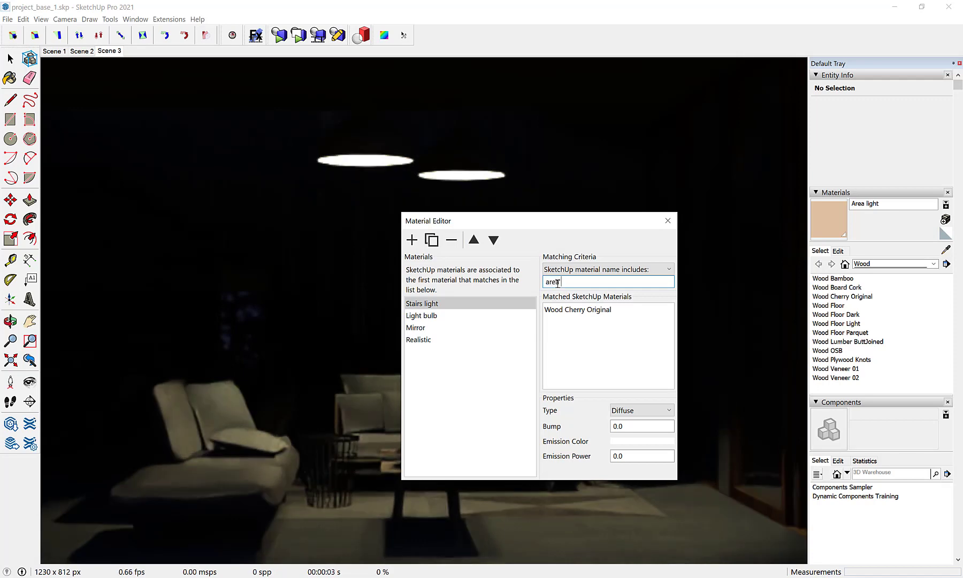
type(" light")
key("Return")
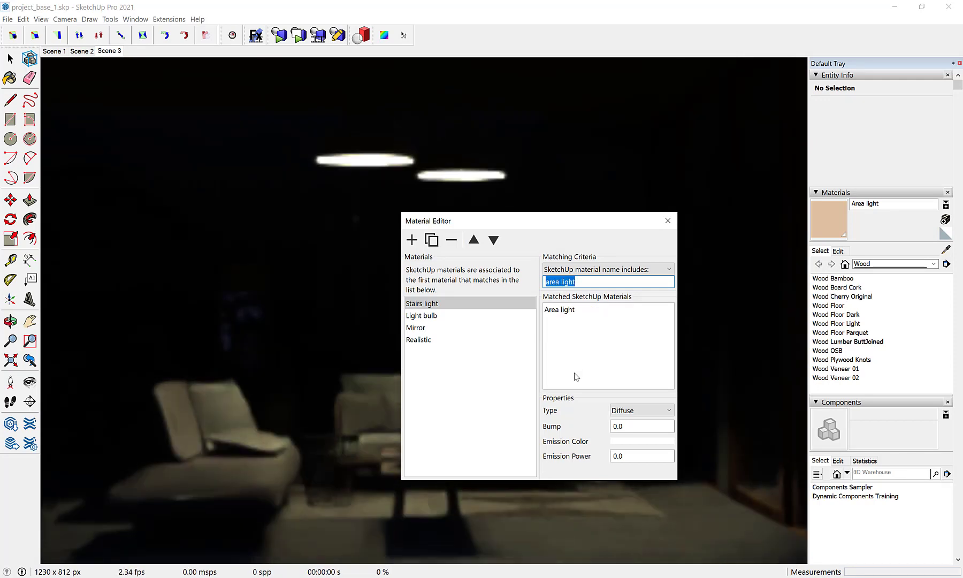
left_click(613, 456)
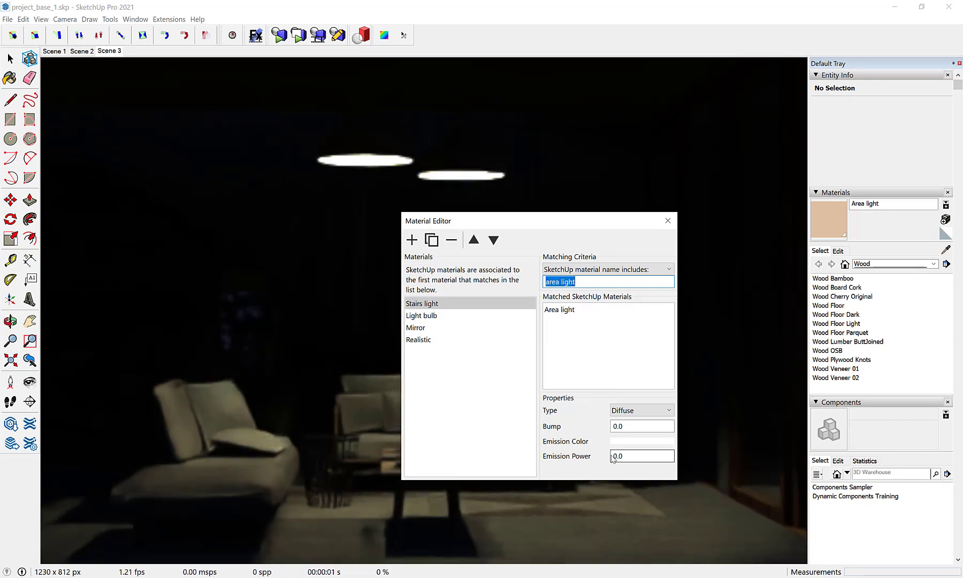
type("1")
key("Return")
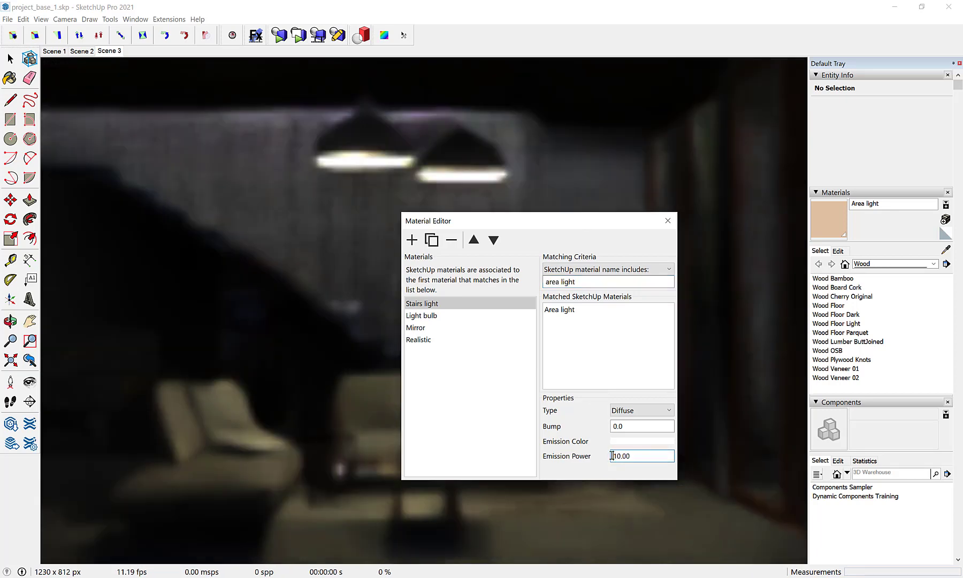
left_click(668, 222)
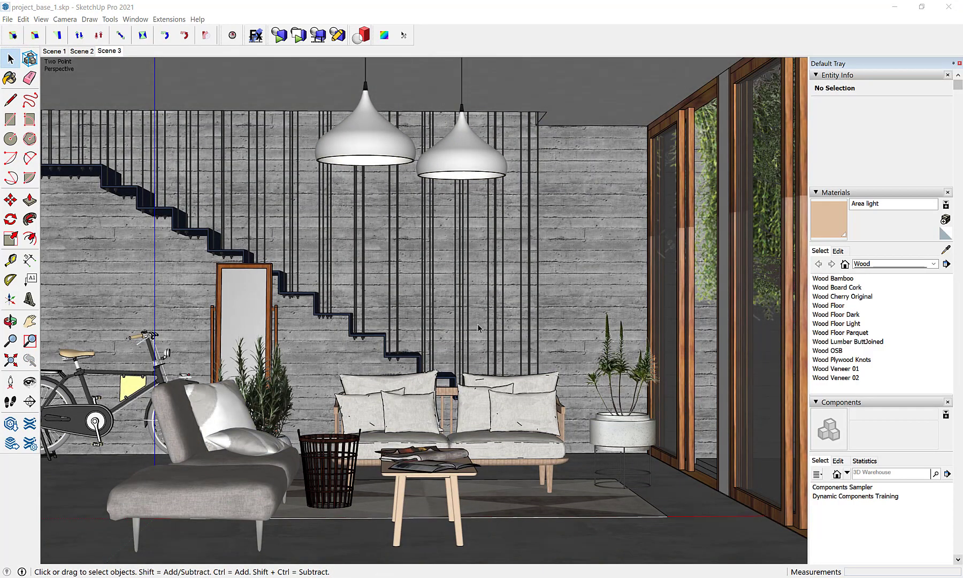
Orbit to the corner cylinder and sample its material, identifying it as Room light 1.
mouse_move(479, 324)
middle_mouse_down()
mouse_move(588, 375)
mouse_move(581, 327)
mouse_move(314, 143)
middle_mouse_up()
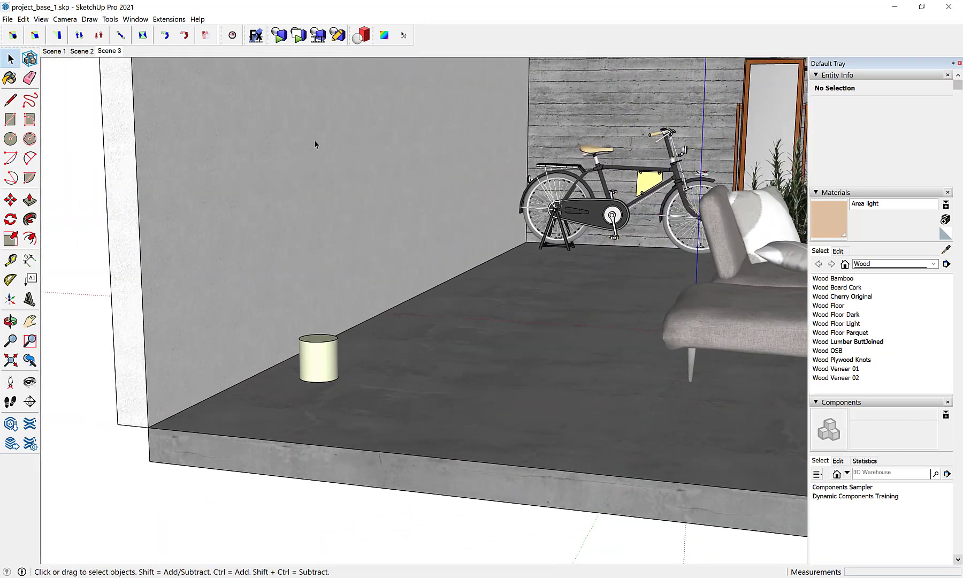
left_click(946, 249)
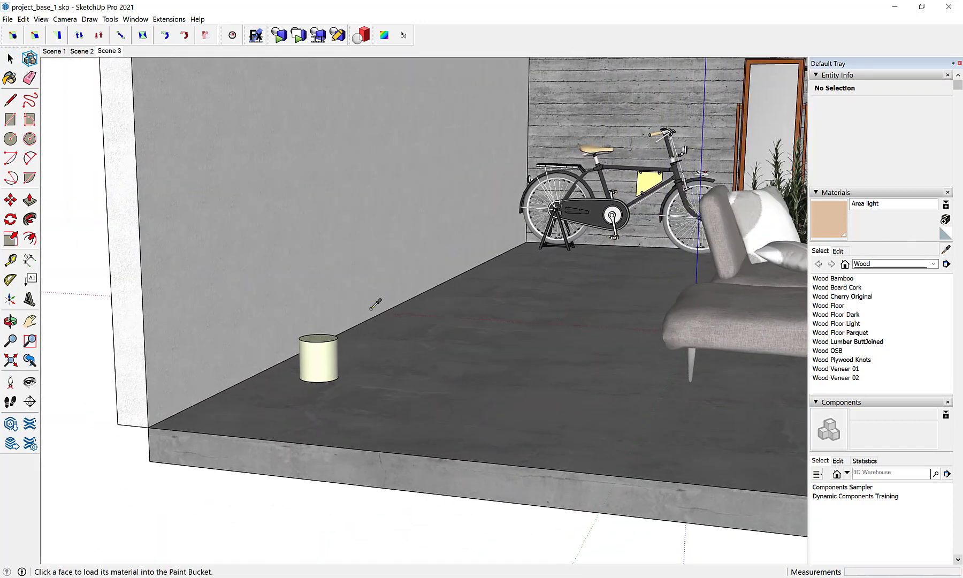
left_click(320, 366)
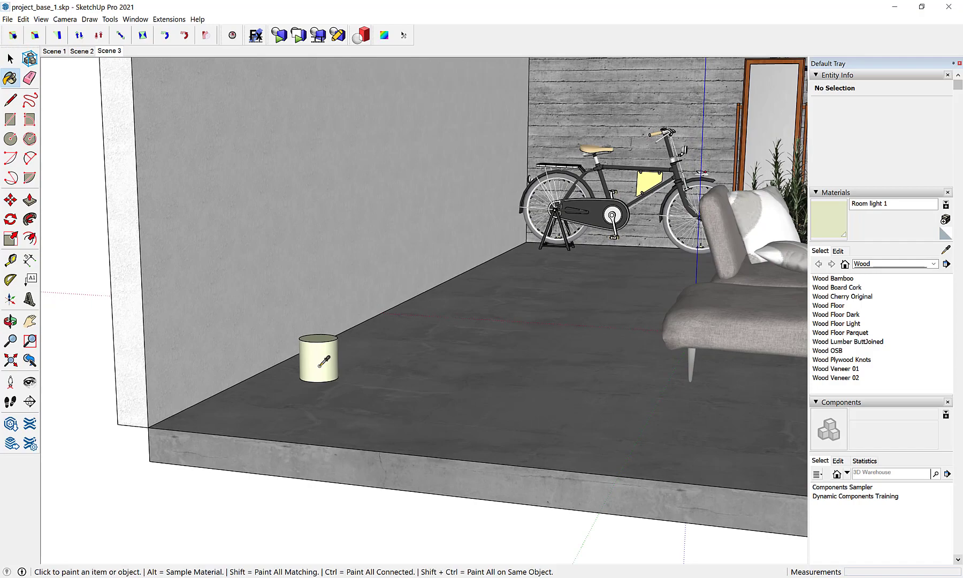
Switch to Scene 3, start the ambient occlusion render and open the Material Editor.
left_click(116, 51)
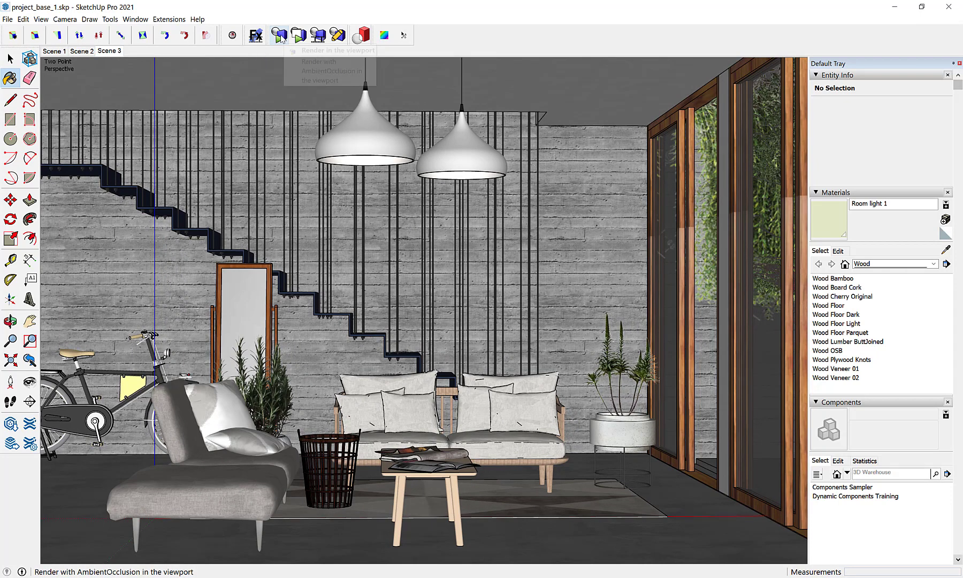
left_click(280, 36)
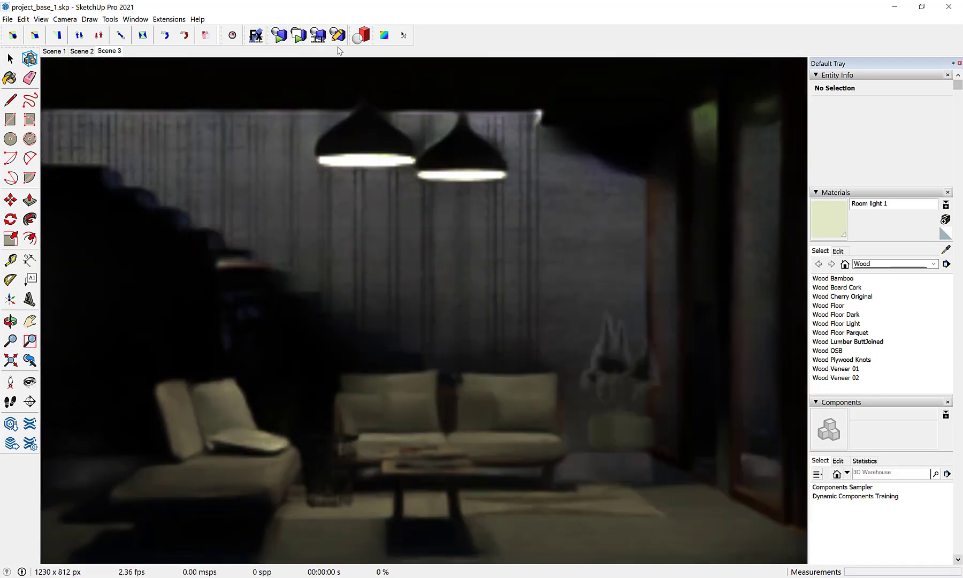
left_click(337, 39)
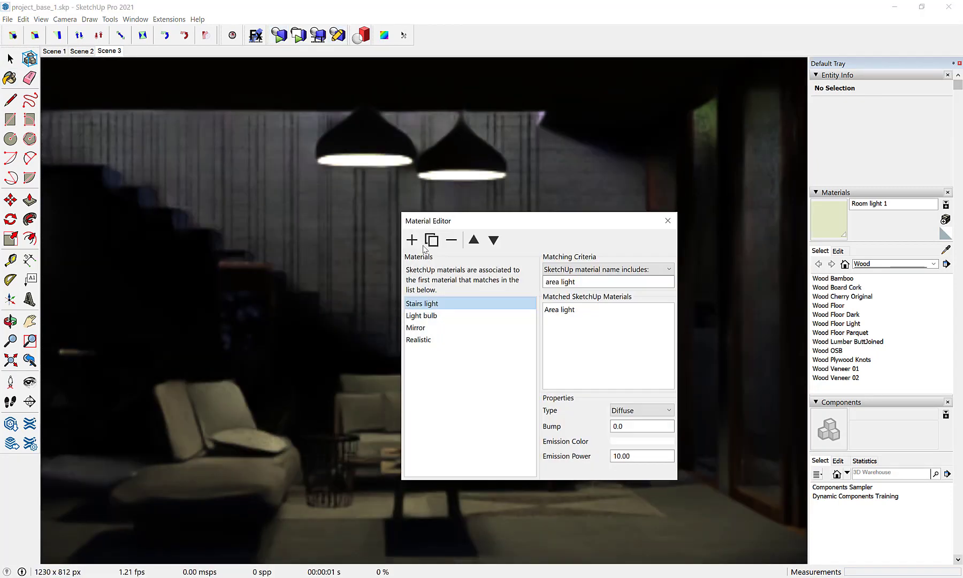
Add a new render material 'Another light' at the top of the list, matching 'room light'.
left_click(412, 240)
left_click(474, 241)
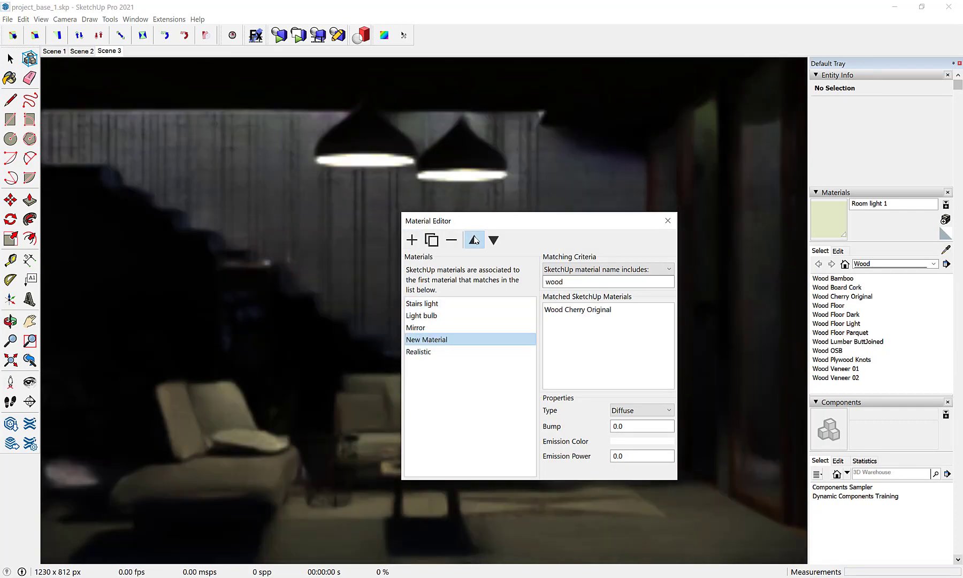
left_click(474, 241)
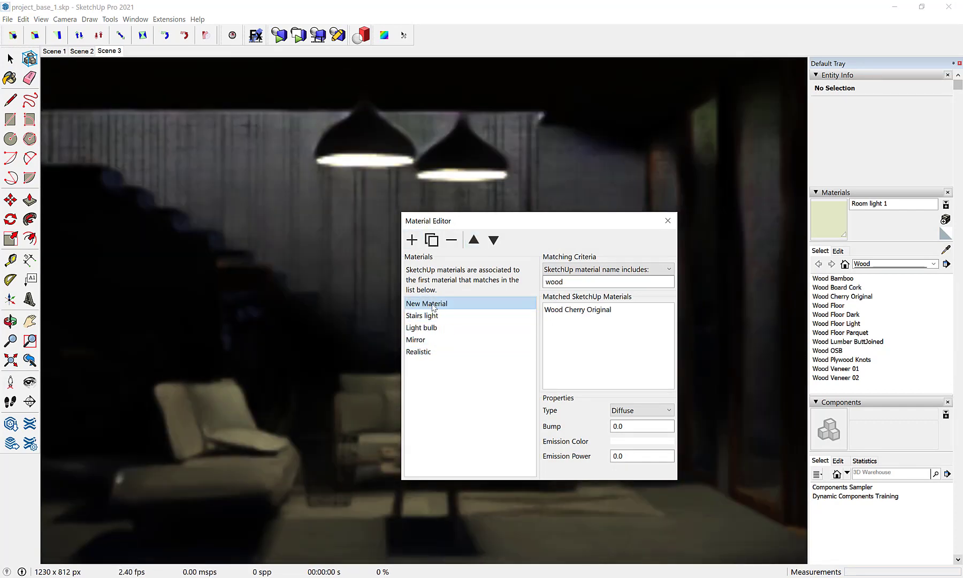
double_click(439, 304)
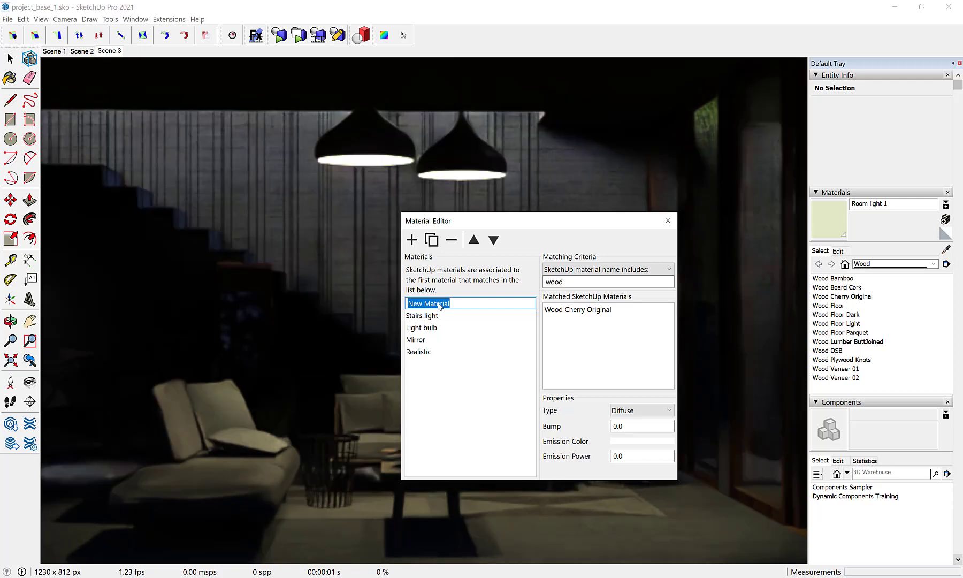
type("N")
type("igh")
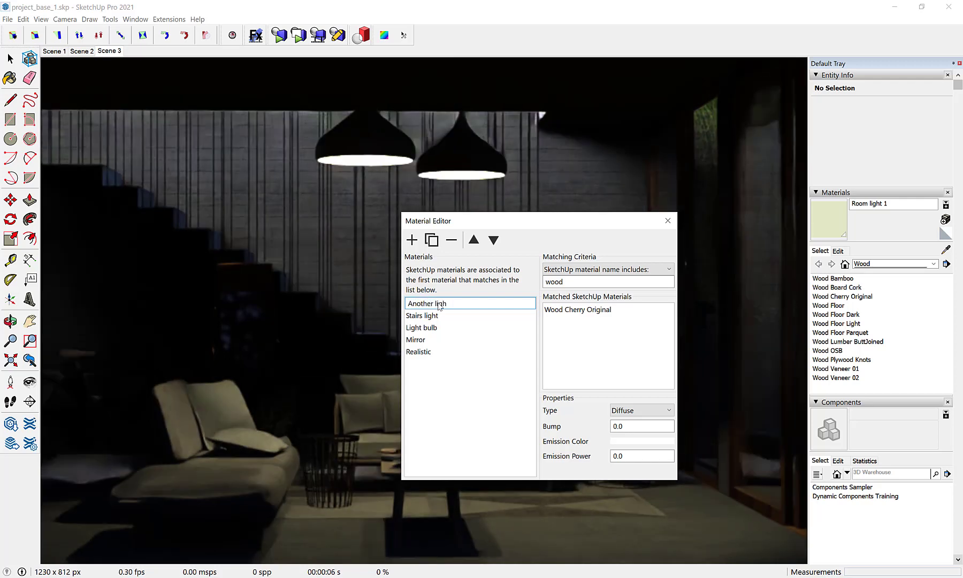
type("t")
key("Return")
double_click(562, 283)
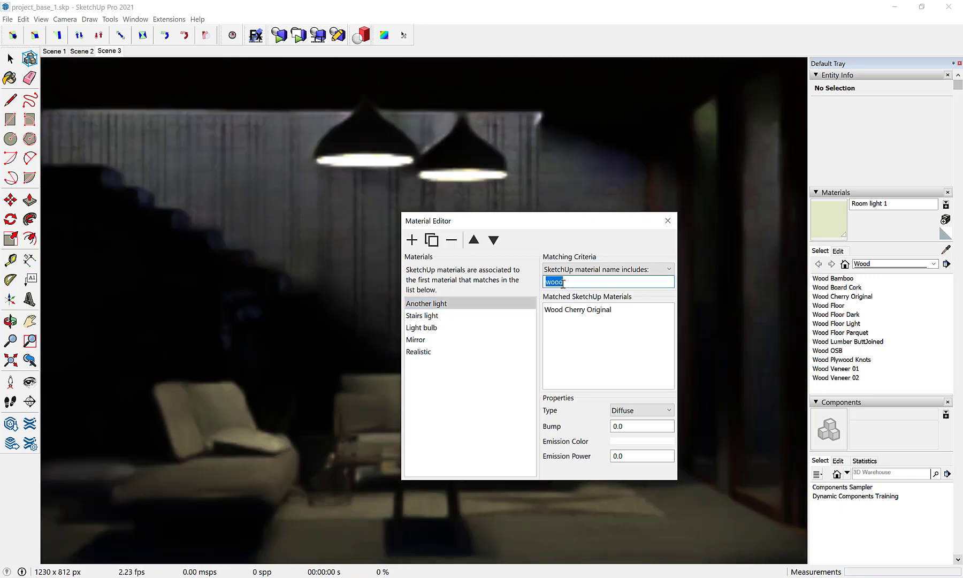
type("room light")
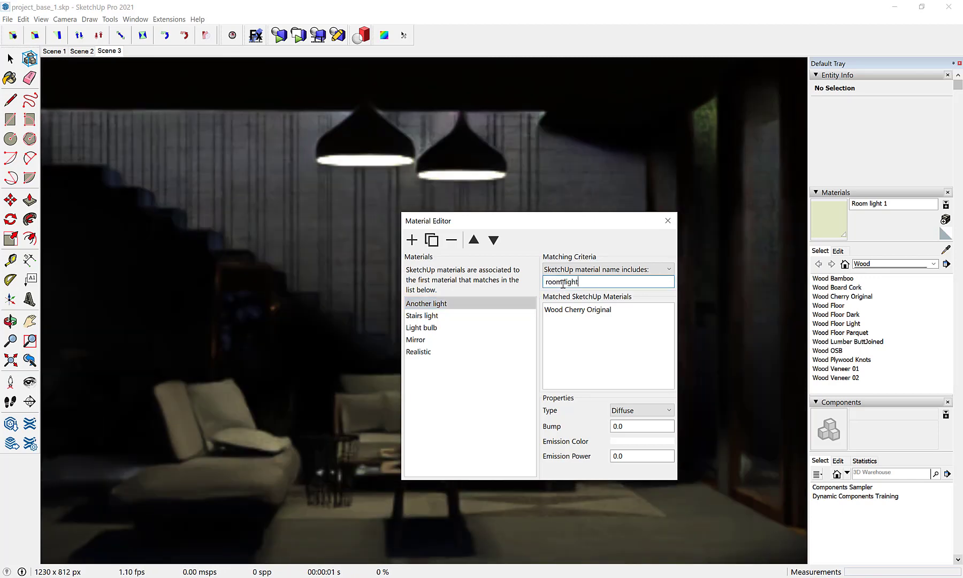
key("Return")
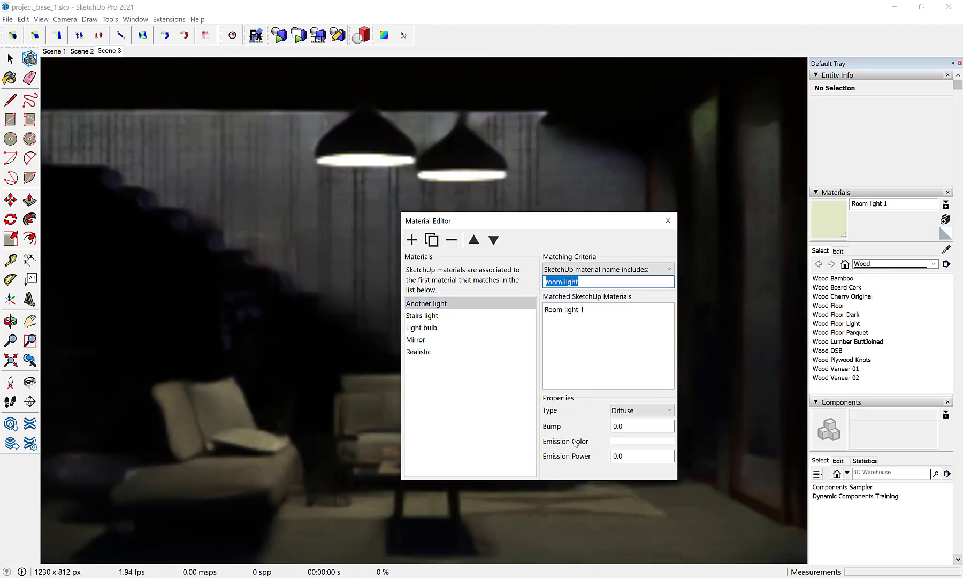
Give Another light emission power 50 and emission colour orange c77b0f.
left_click(615, 456)
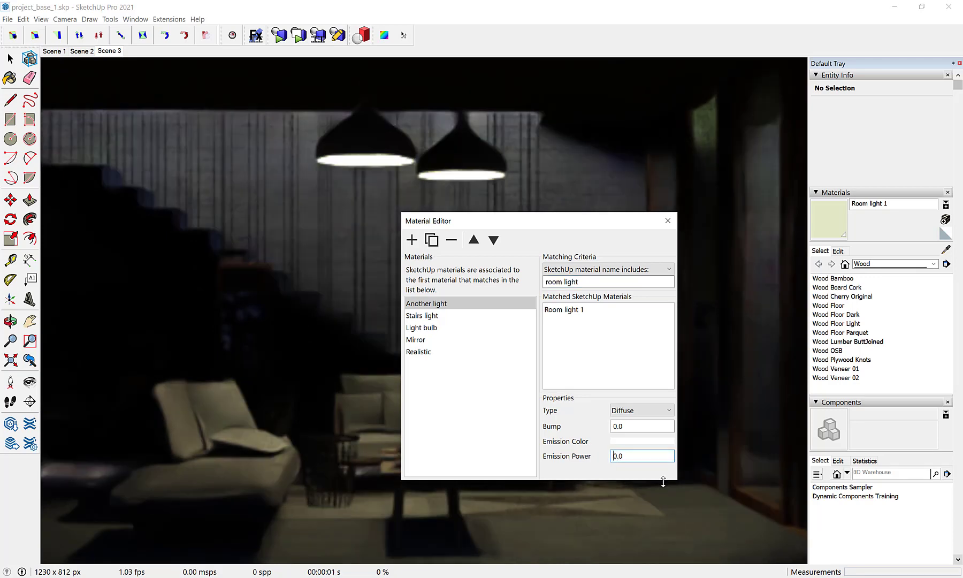
type("5")
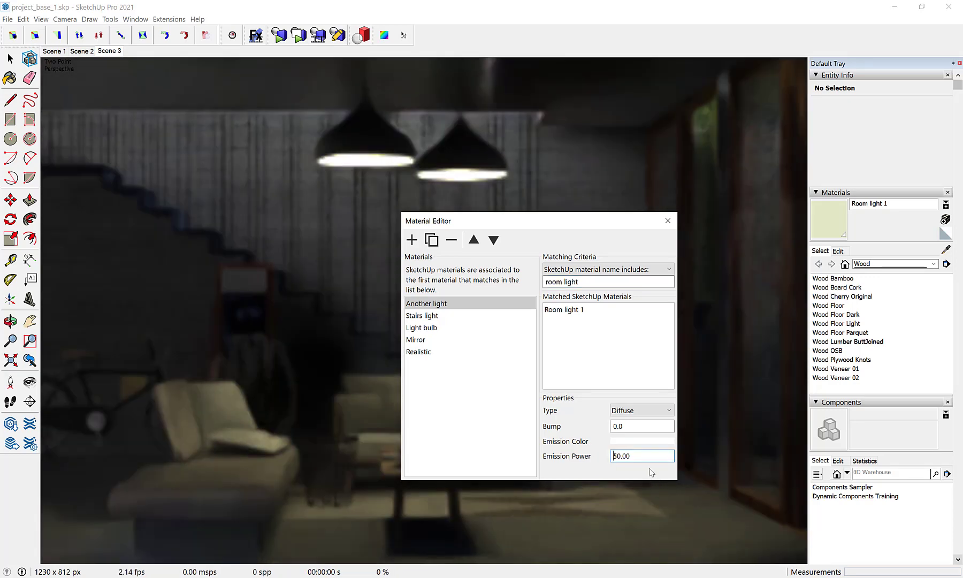
left_click(633, 442)
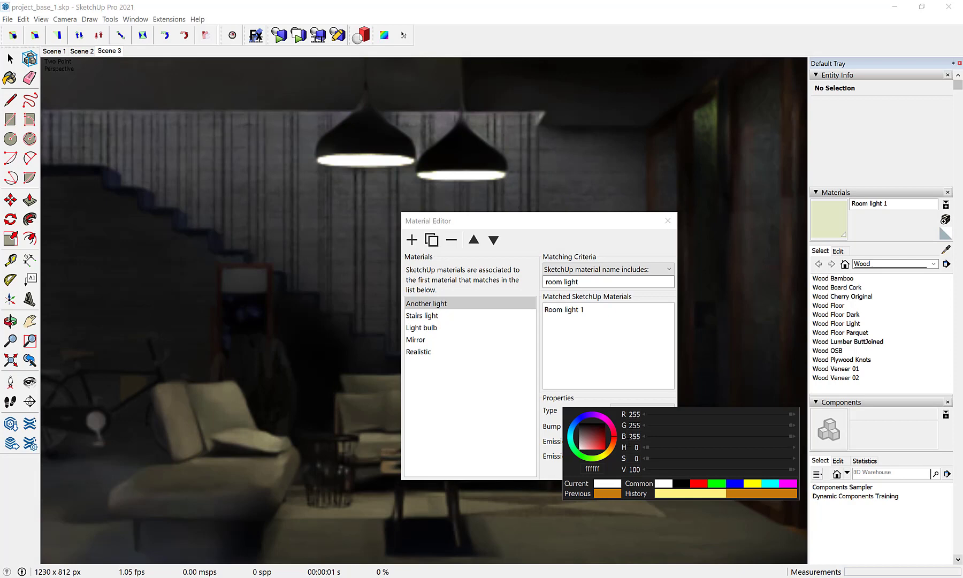
left_click(609, 492)
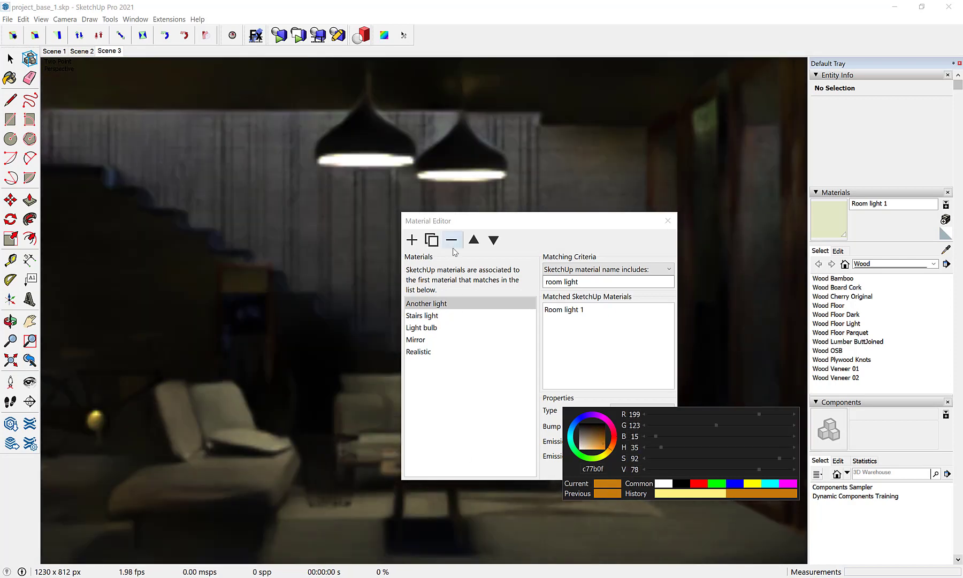
Close the material settings and stop the night render, returning to the textured Scene 3 model.
left_click(668, 220)
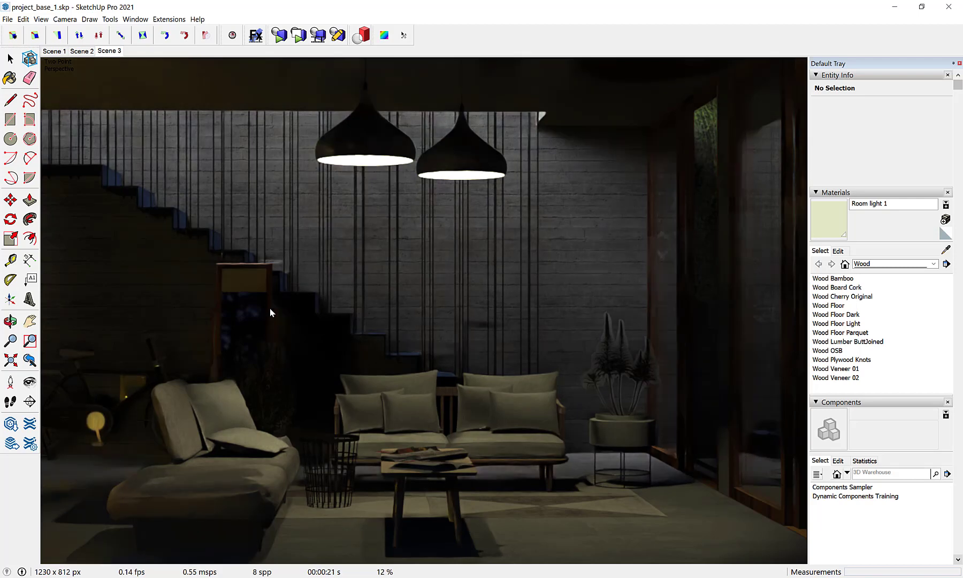
key("space")
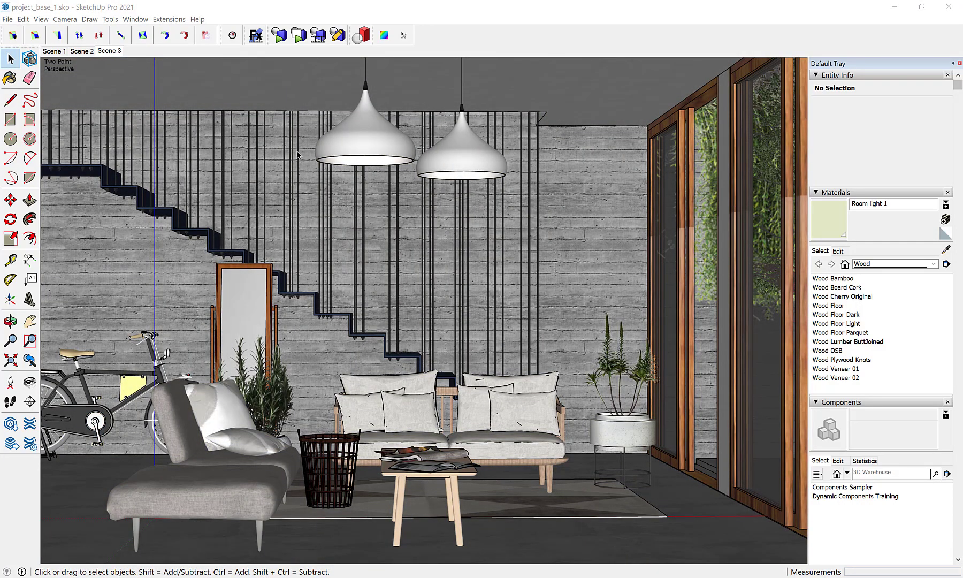
Start the interactive live render with shadows enabled.
left_click(278, 38)
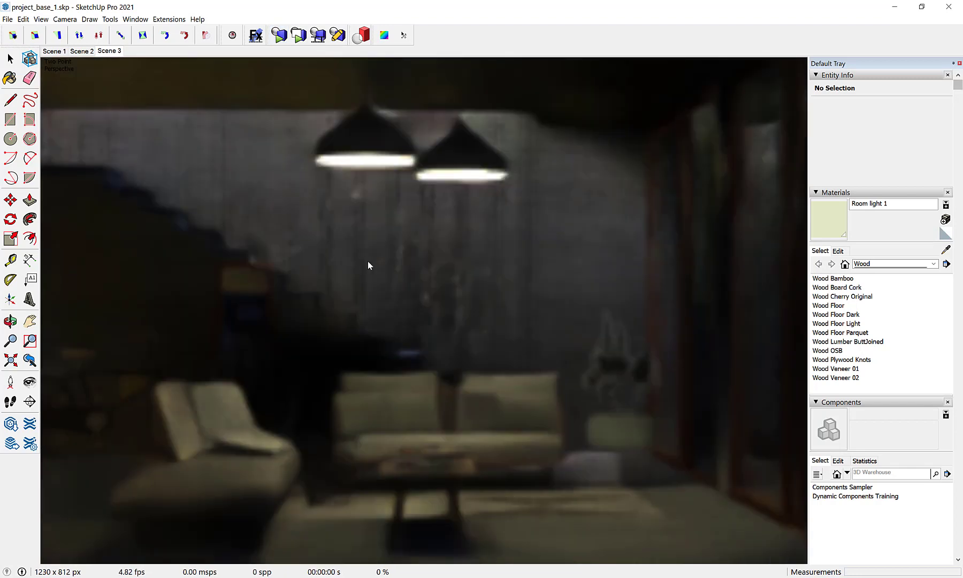
right_click(396, 331)
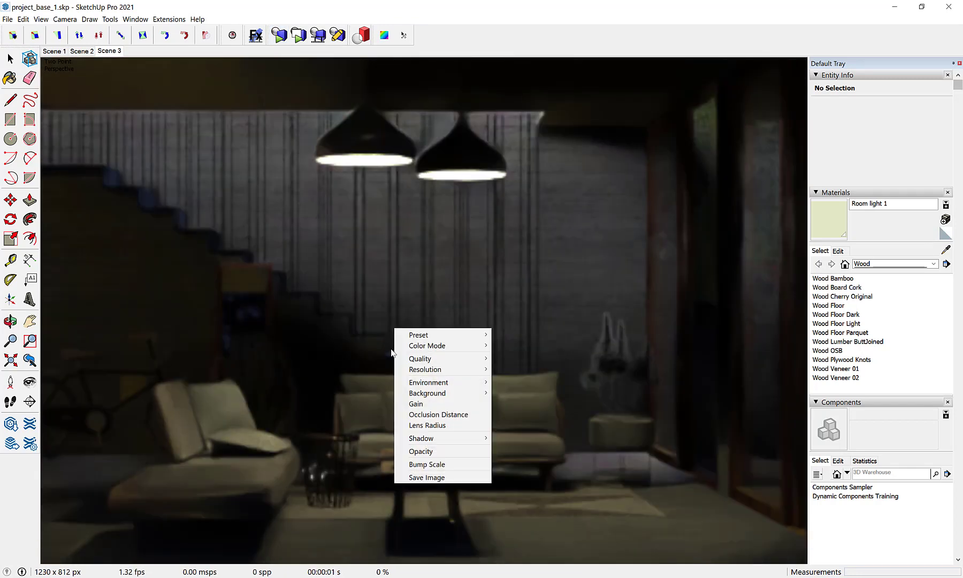
mouse_move(421, 438)
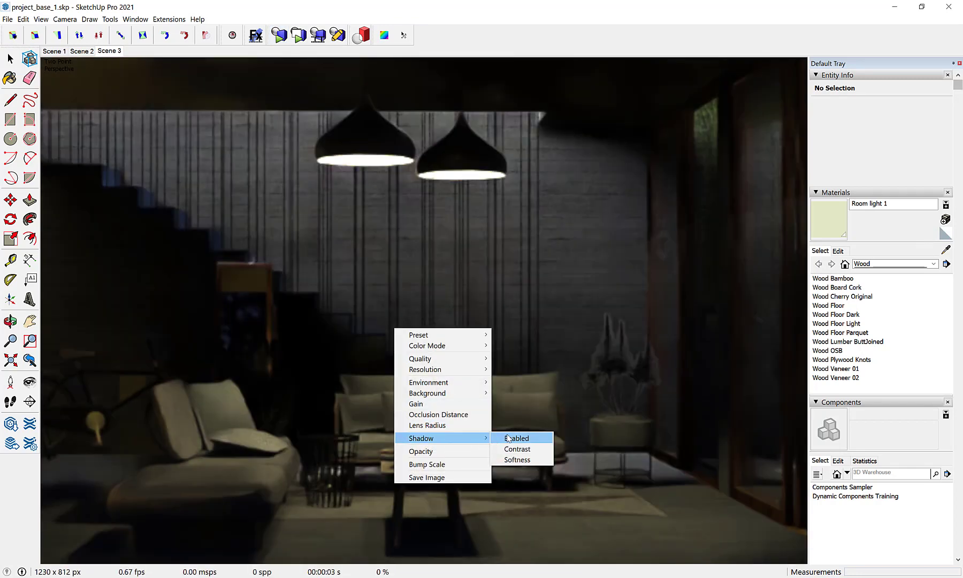
left_click(509, 436)
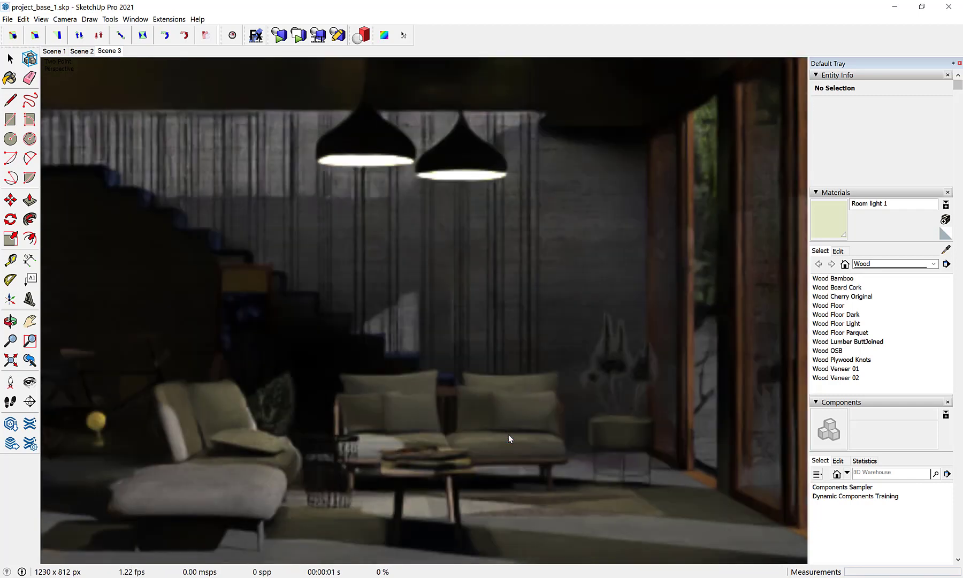
Set the render's shadow contrast to 0.1 and shadow softness to 0.1.
right_click(578, 474)
mouse_move(606, 428)
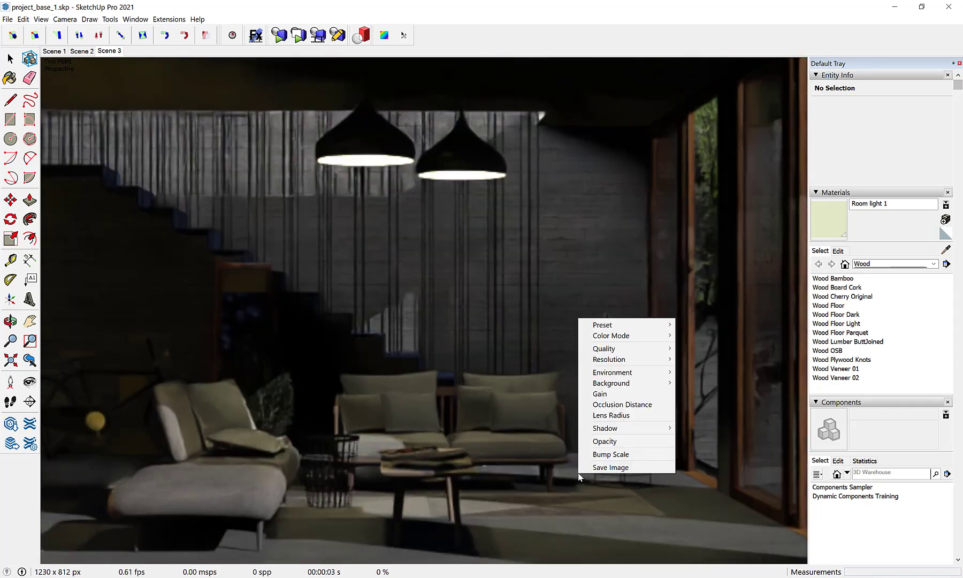
left_click(698, 438)
type("0.1")
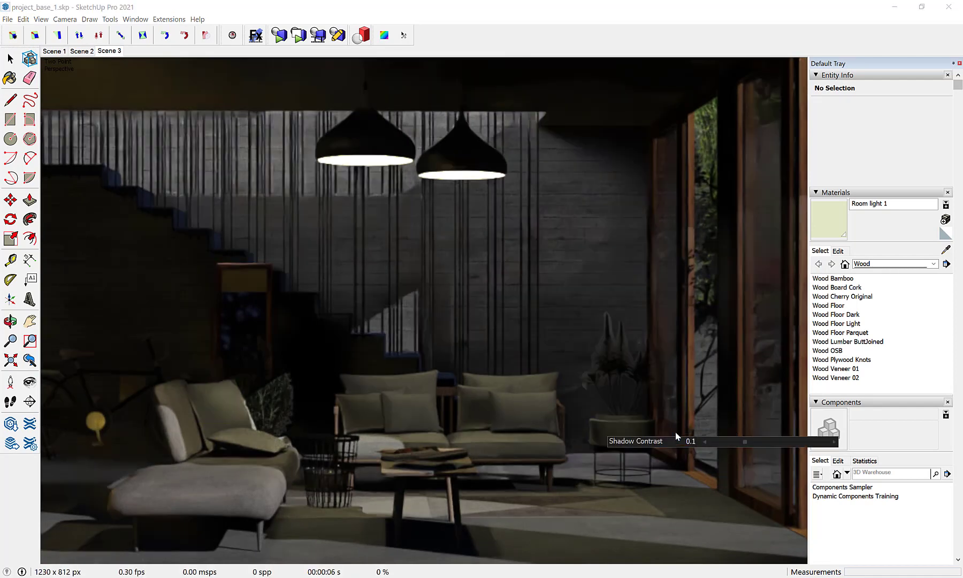
key("Return")
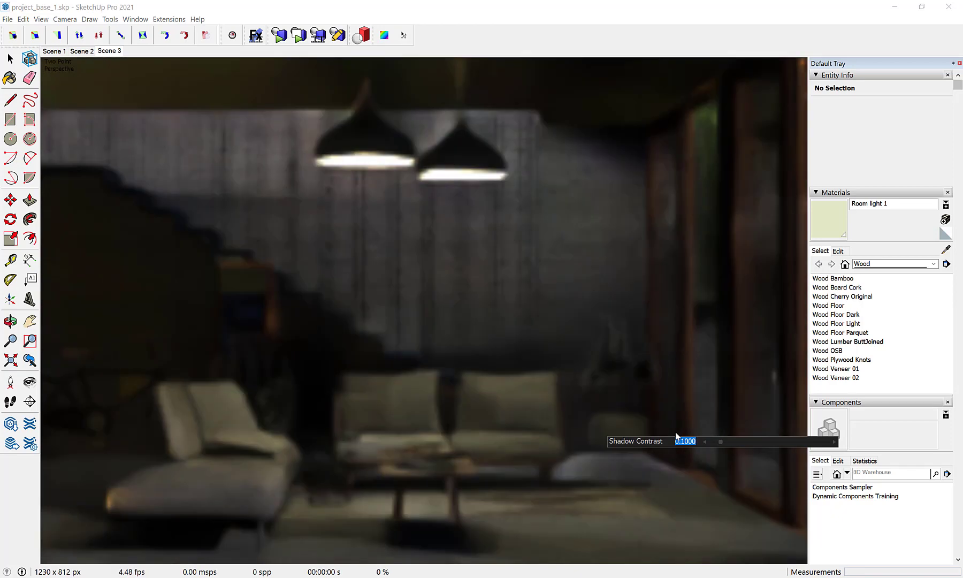
right_click(590, 444)
mouse_move(618, 398)
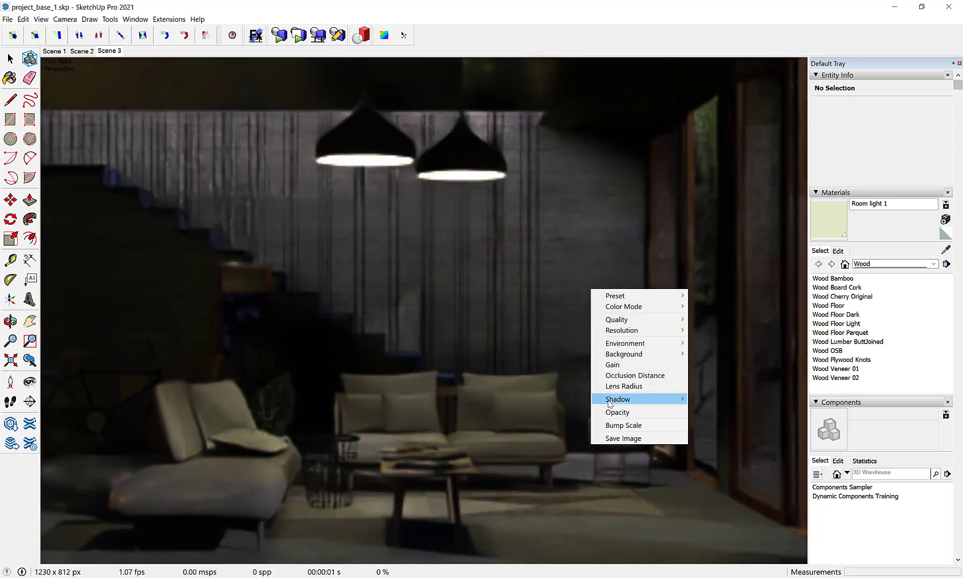
left_click(720, 420)
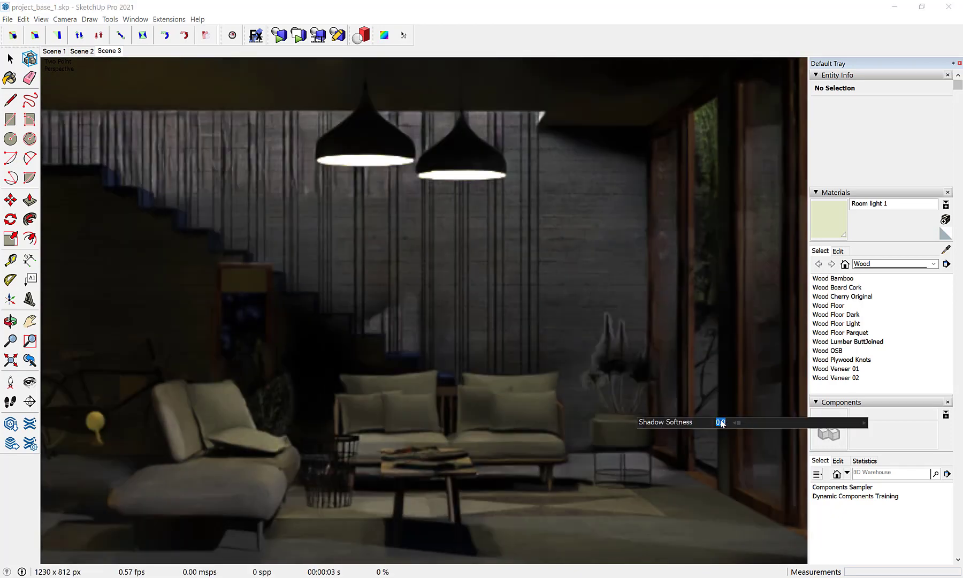
type(".1")
key("Return")
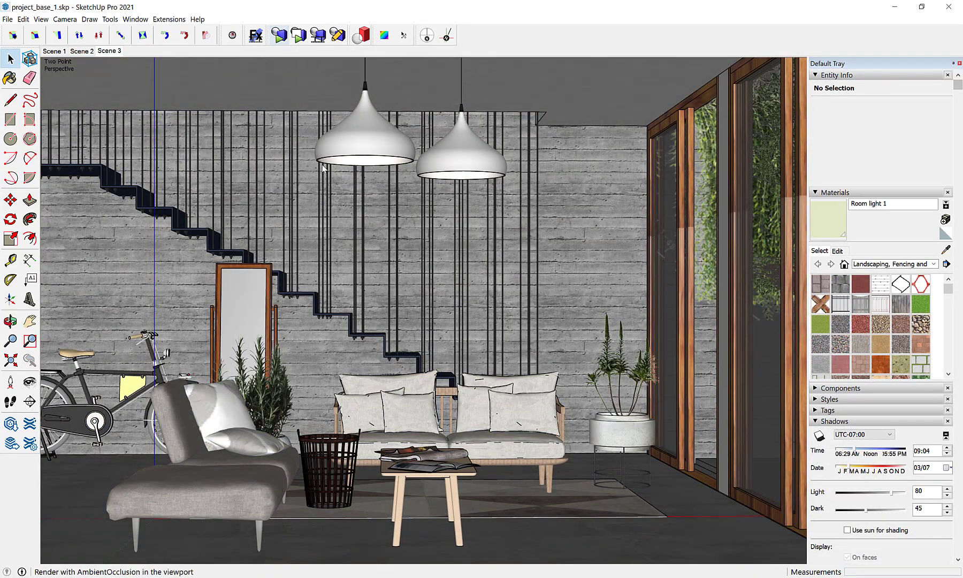
Run the live render in Global Illumination colour mode for a brighter, warmer room.
left_click(279, 36)
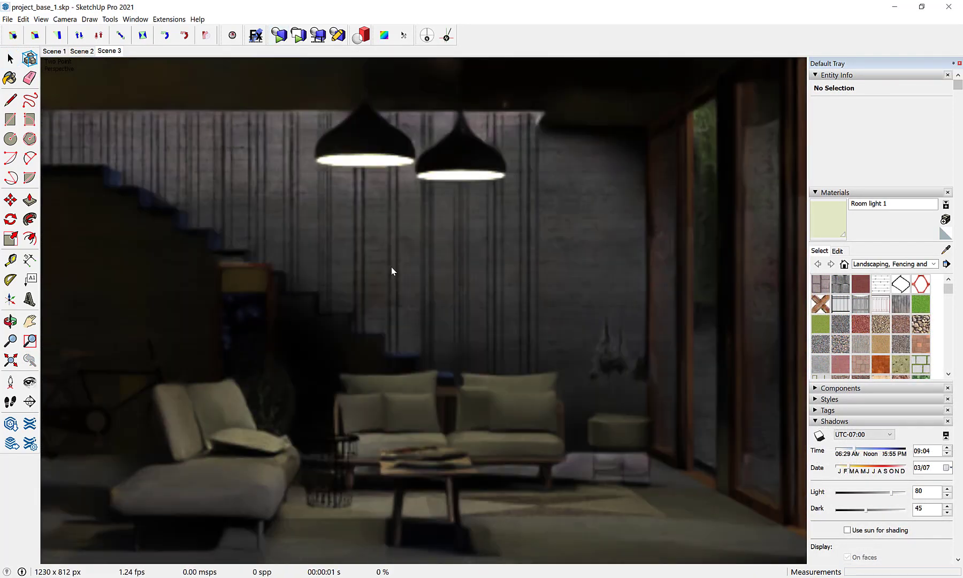
right_click(392, 270)
mouse_move(424, 285)
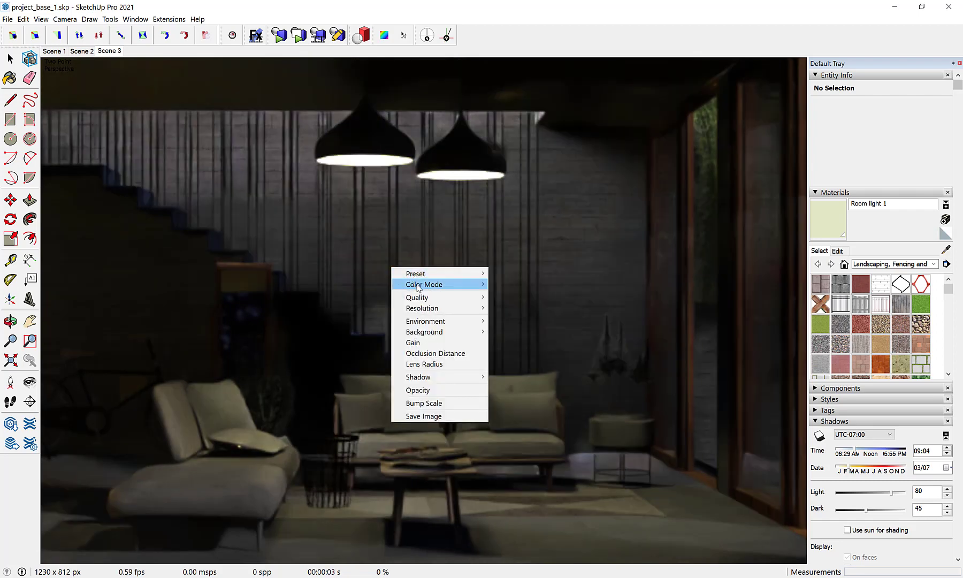
left_click(527, 306)
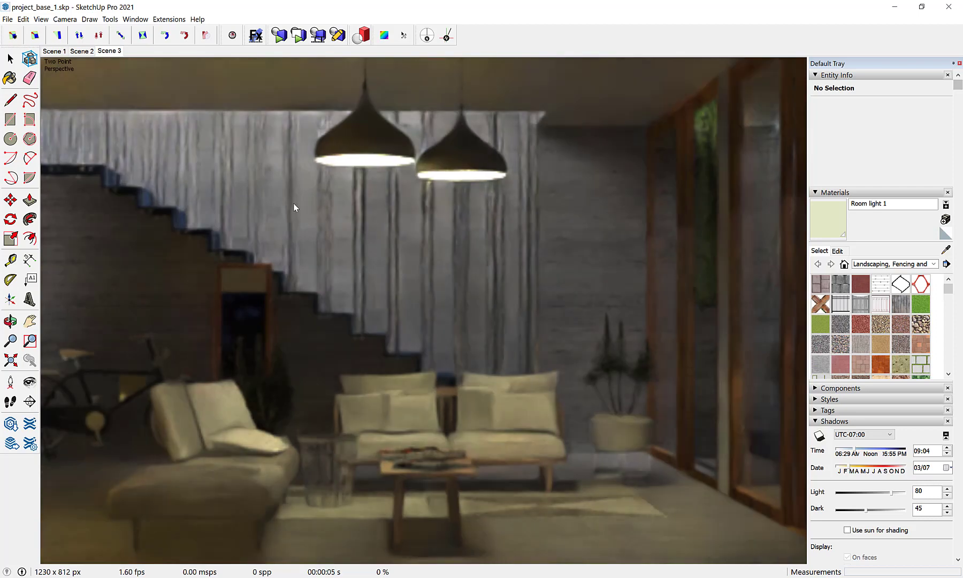
Lower the Light bulb material's emission power to 500.
left_click(338, 43)
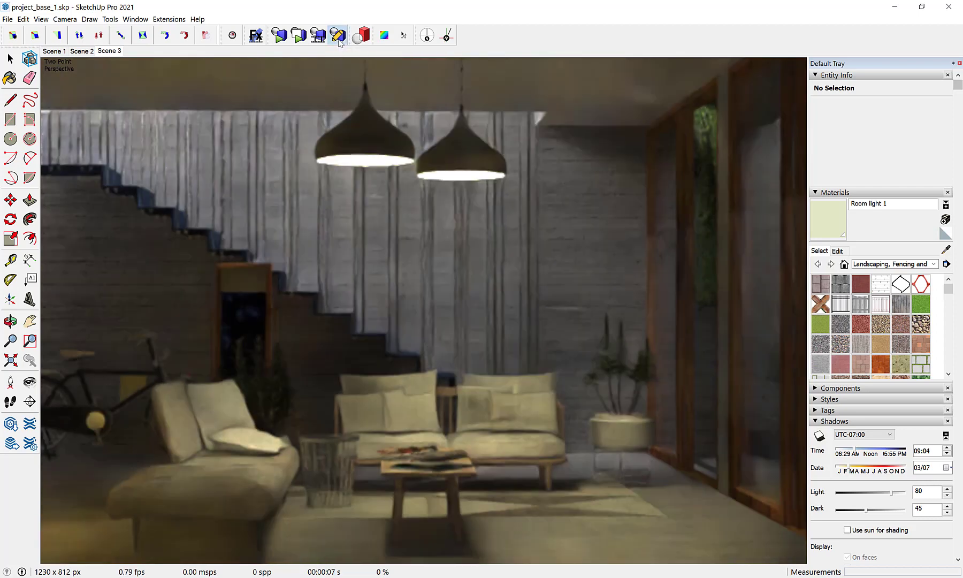
left_click(421, 327)
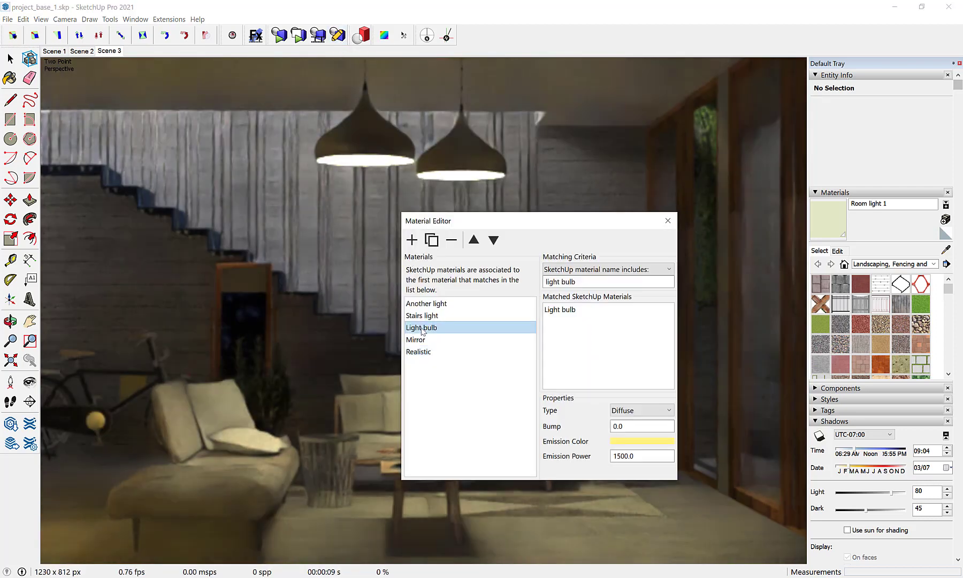
left_click(616, 456)
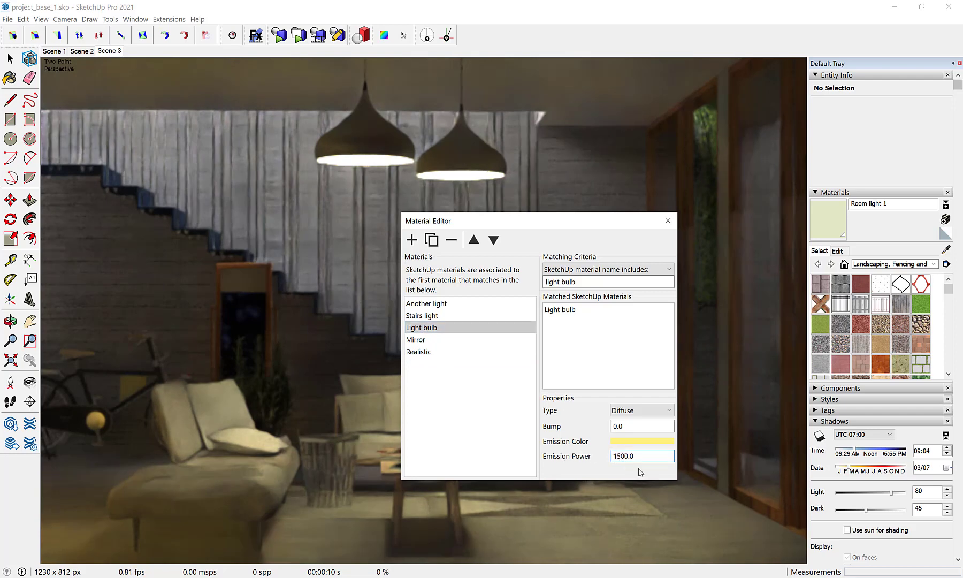
key("BackSpace")
key("Return")
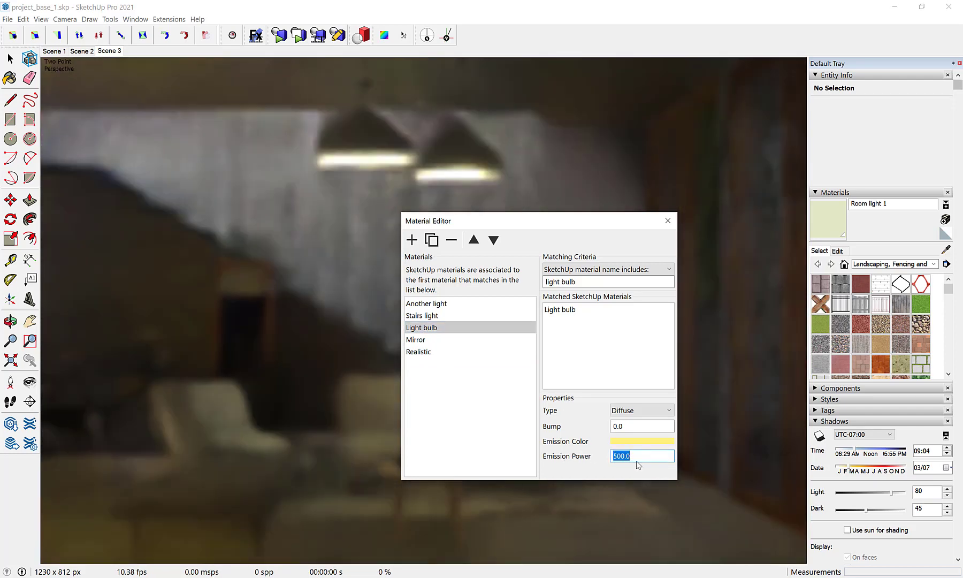
Set the Stairs light material's emission power to 2.
left_click(429, 316)
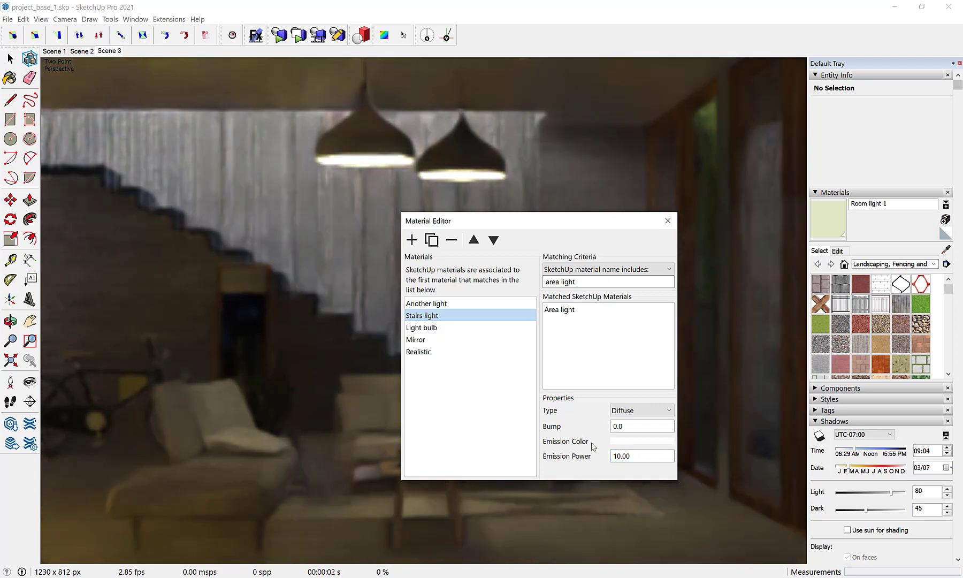
double_click(621, 455)
type("2")
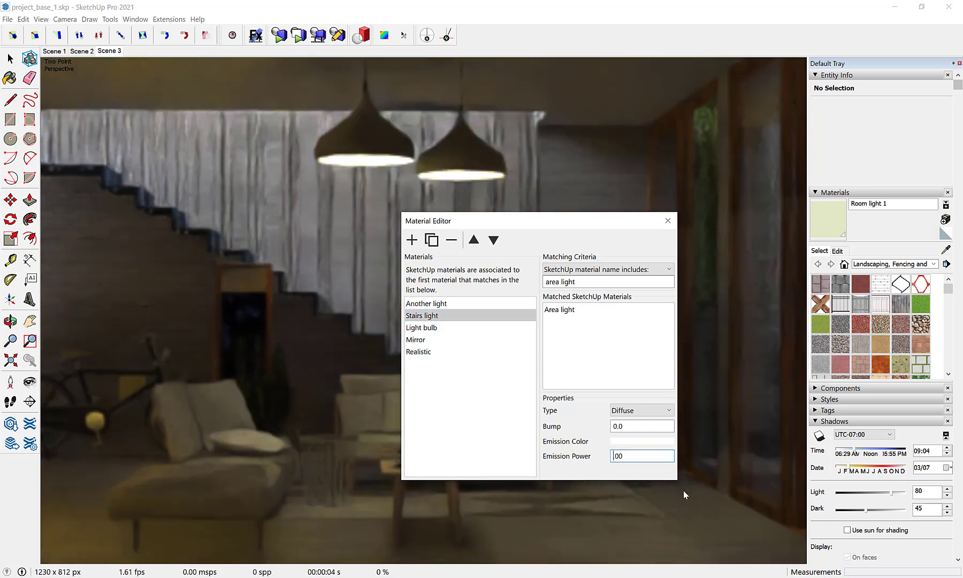
key("Return")
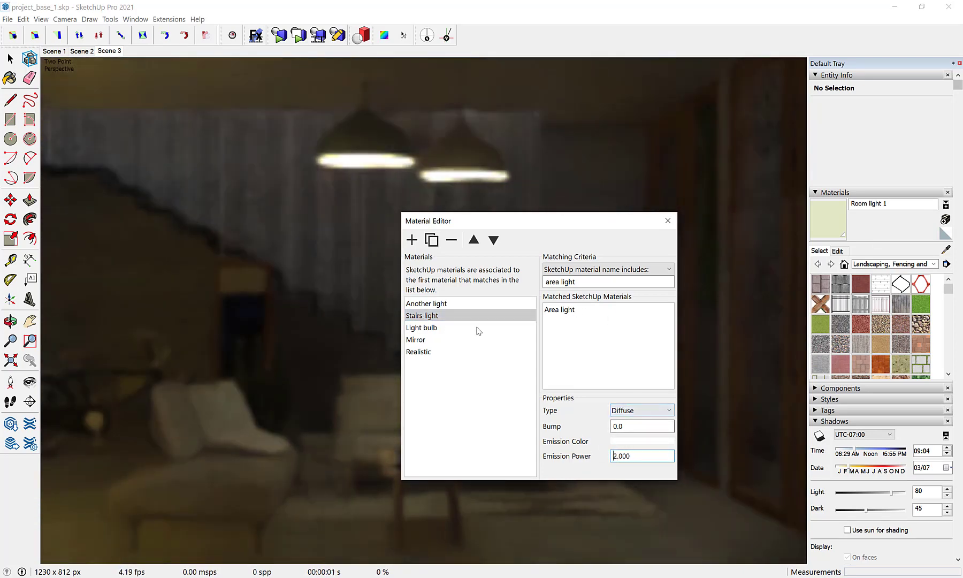
Set Another light's emission power to 10 and close the material settings.
left_click(425, 303)
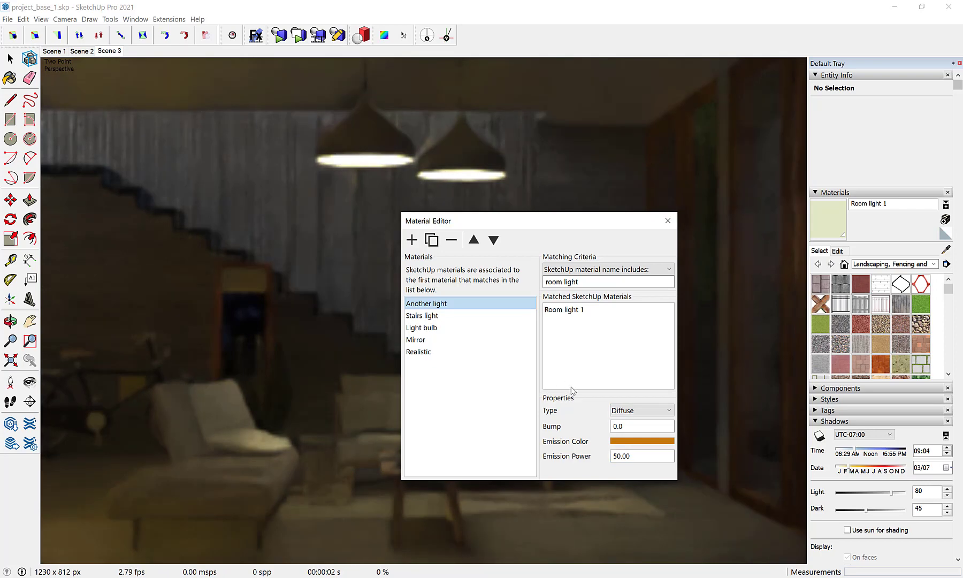
left_click(614, 456)
key("BackSpace")
type("1")
key("Return")
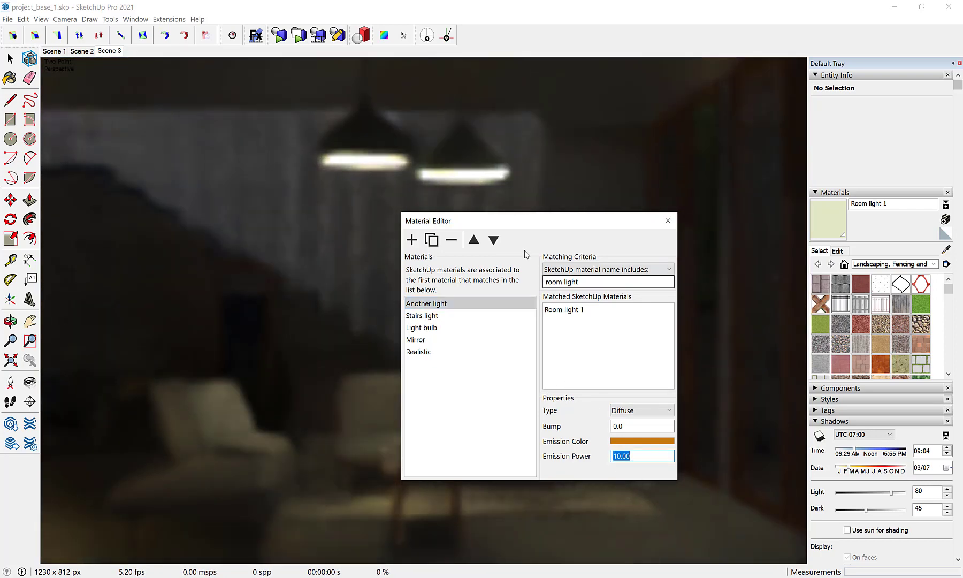
left_click_drag(524, 229, 839, 174)
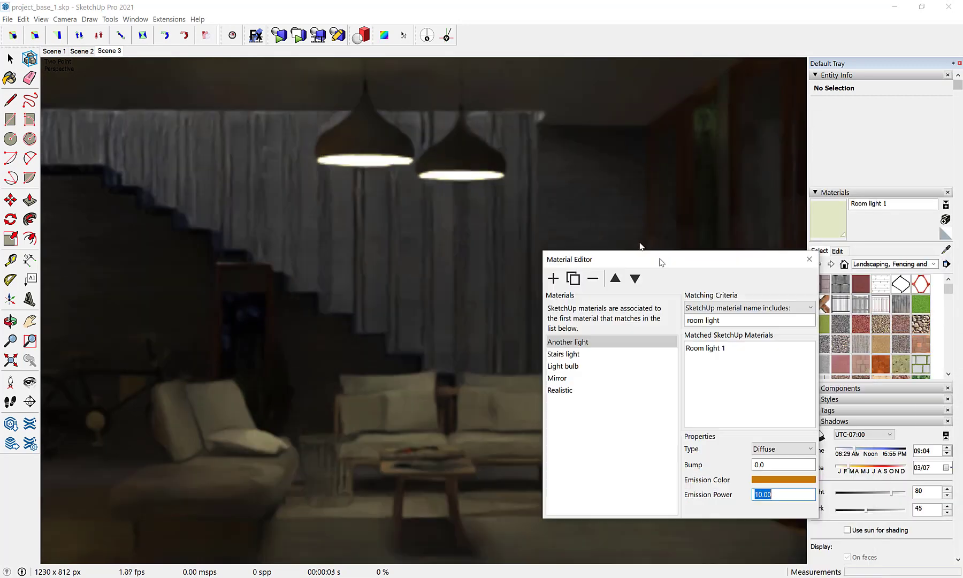
left_click_drag(839, 174, 636, 235)
left_click(780, 234)
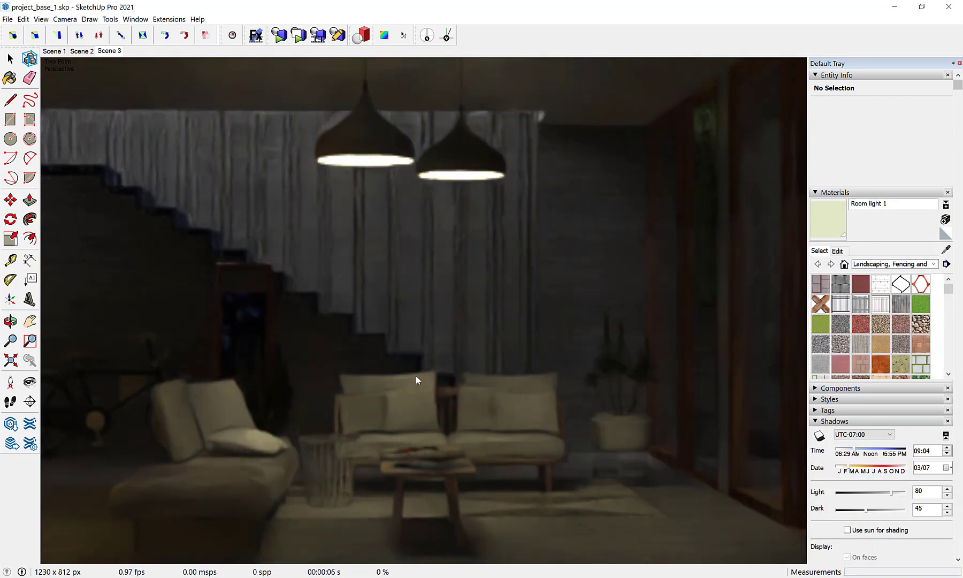